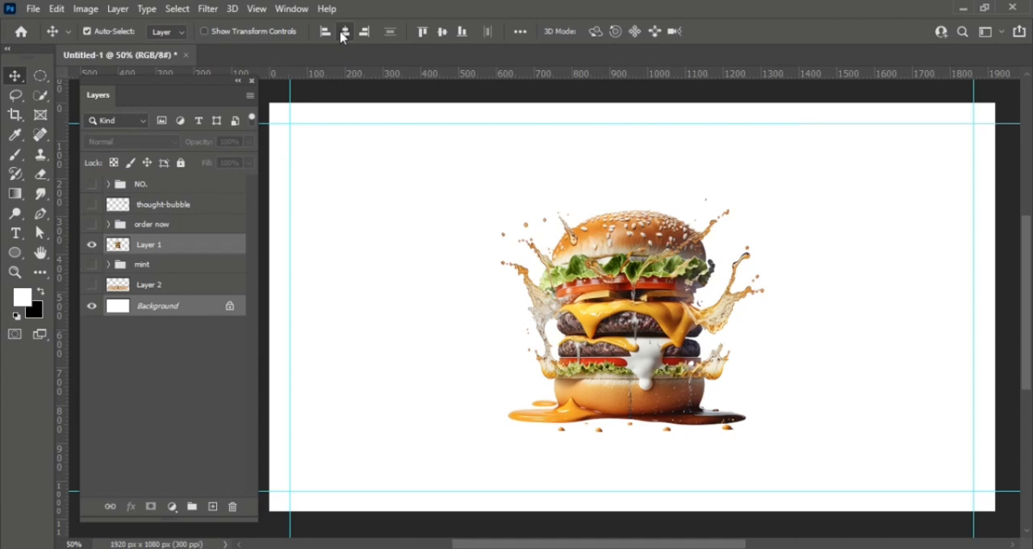
- Show the wooden table layer (Layer 2) and move it to the canvas's bottom-left corner
left_click(433, 261)
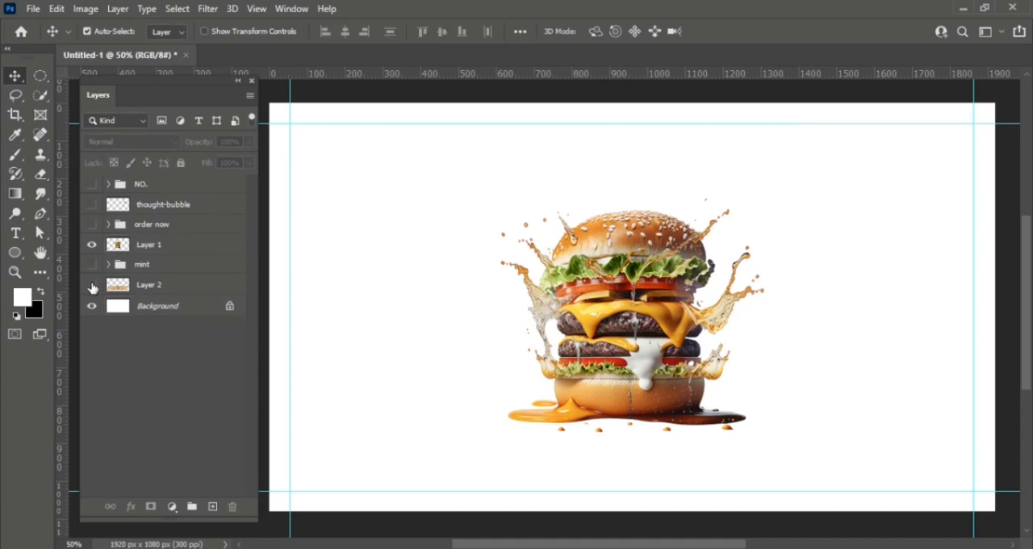
left_click(91, 285)
left_click_drag(436, 424, 380, 466)
- Scale the wooden table to 119.40% so it spans the canvas width, and nudge it up along the bottom edge
key("ctrl+t")
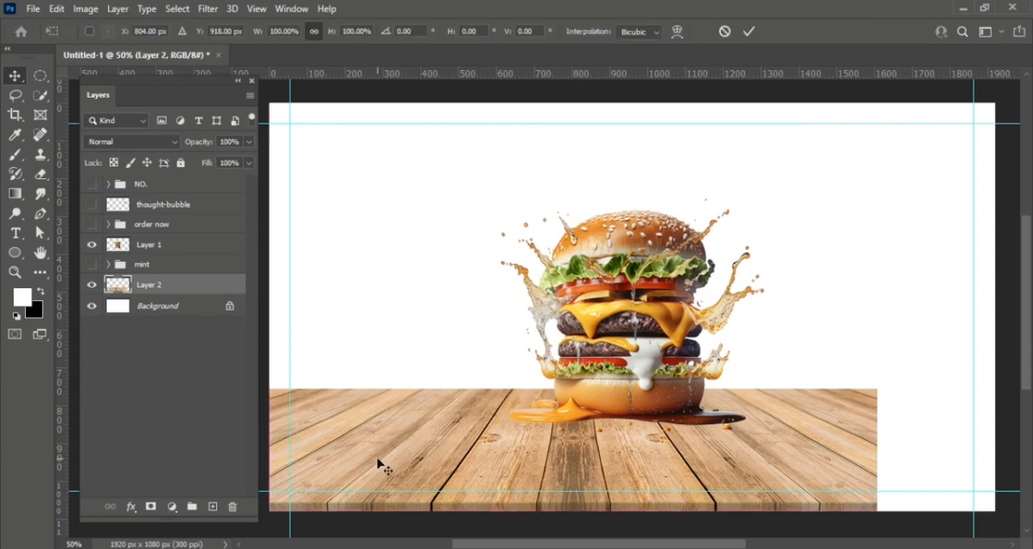
left_click_drag(883, 455, 960, 457)
left_click_drag(878, 443, 911, 442)
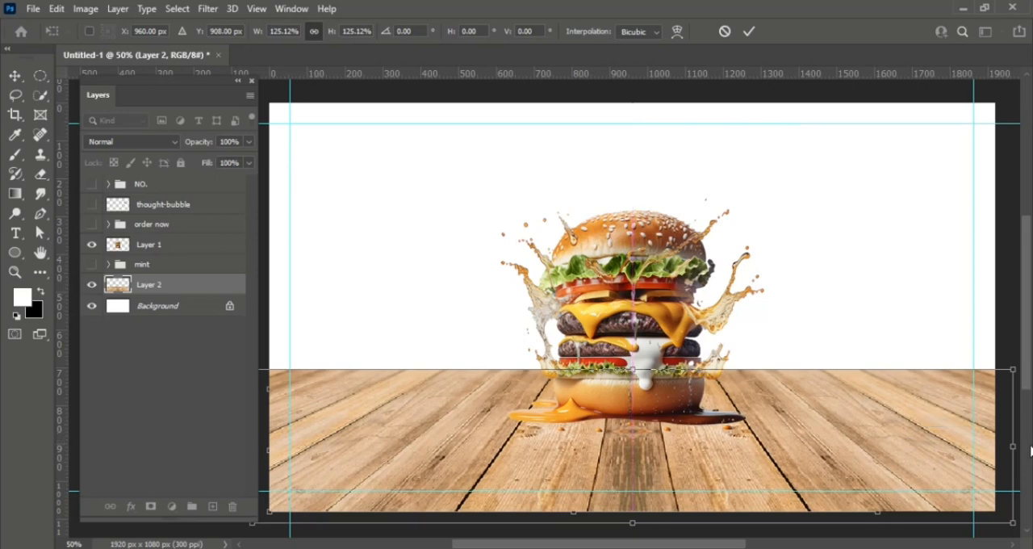
left_click_drag(1014, 445, 996, 444)
key("Up")
key("Up")
key("Up")
key("Up")
key("Up")
key("Up")
key("Up")
key("Up")
key("Up")
key("Up")
key("Up")
key("Up")
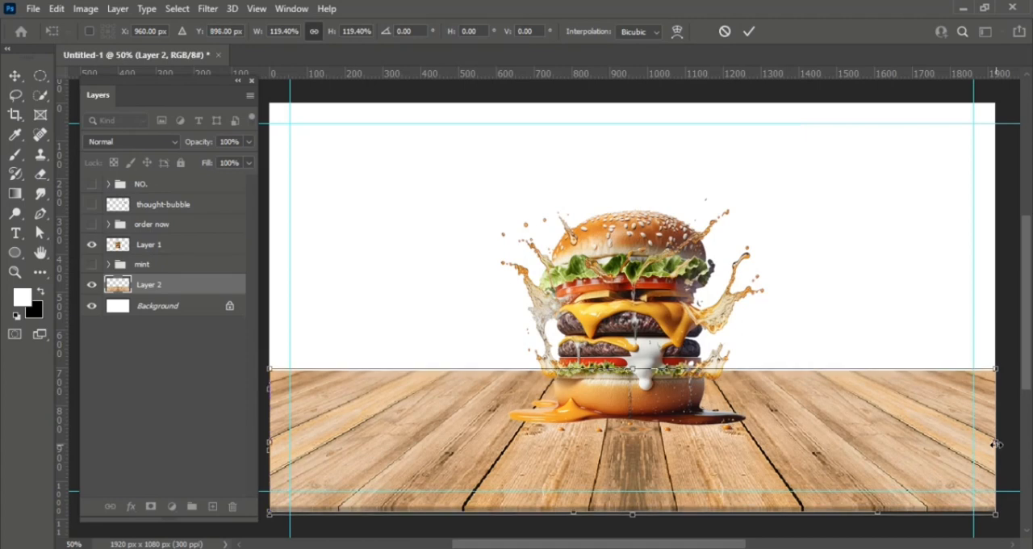
key("Up")
key("Up")
key("Return")
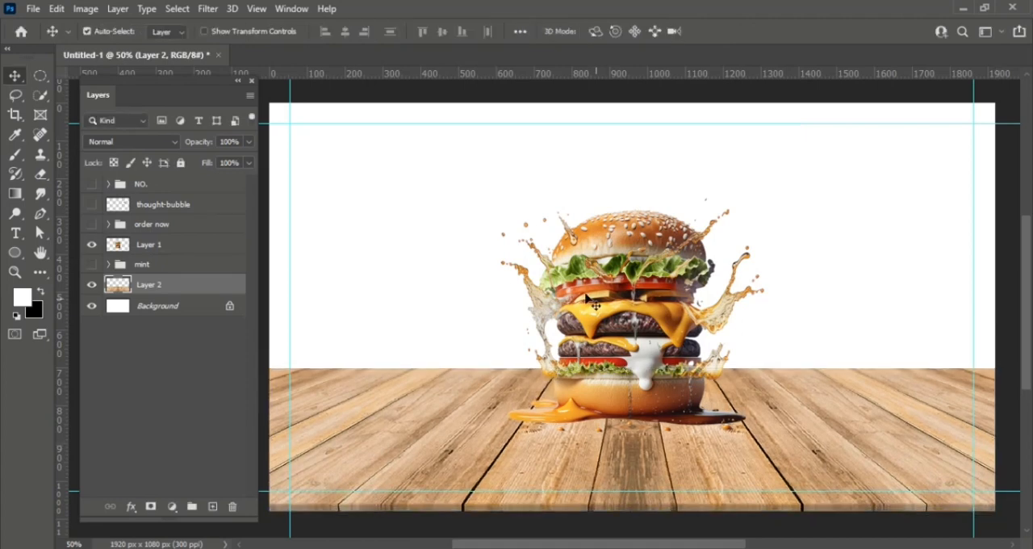
- Add the text "Special" above the table and set its font to Real Miami
key("t")
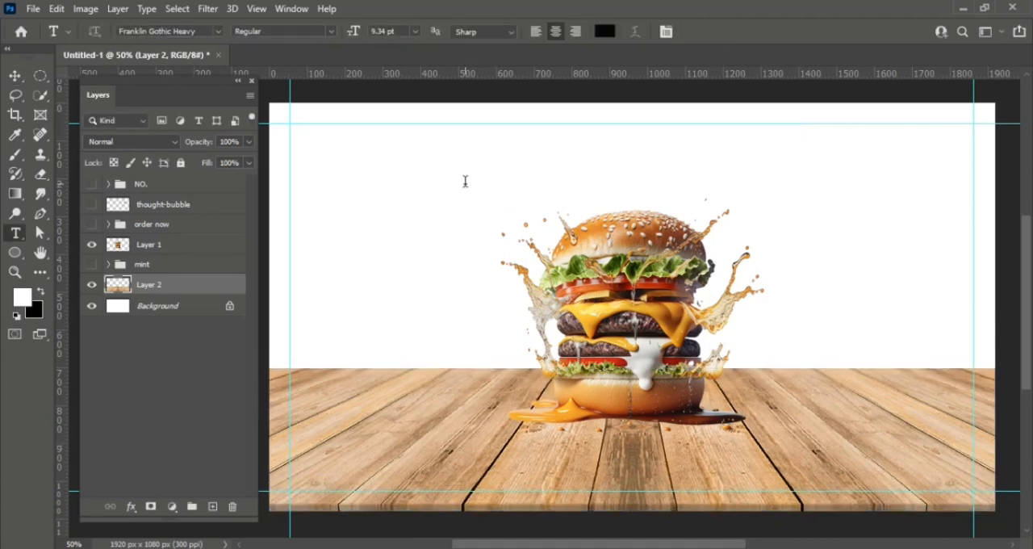
left_click(464, 181)
type("Special")
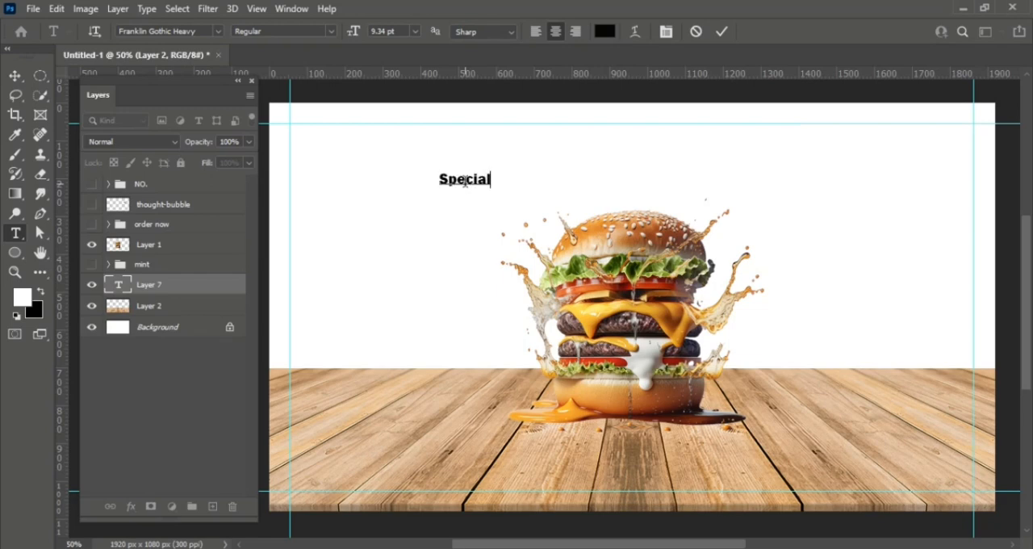
left_click_drag(494, 180, 377, 180)
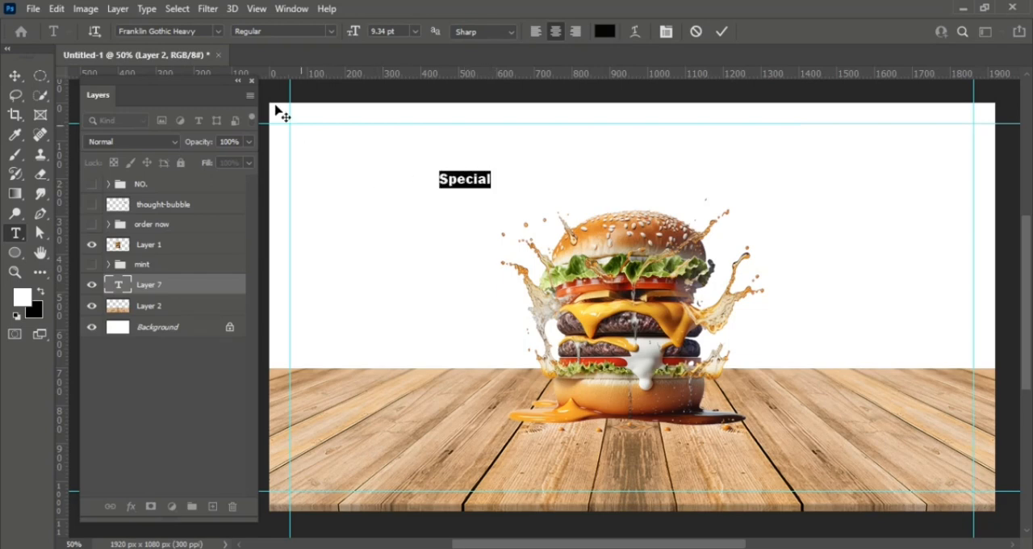
left_click(219, 32)
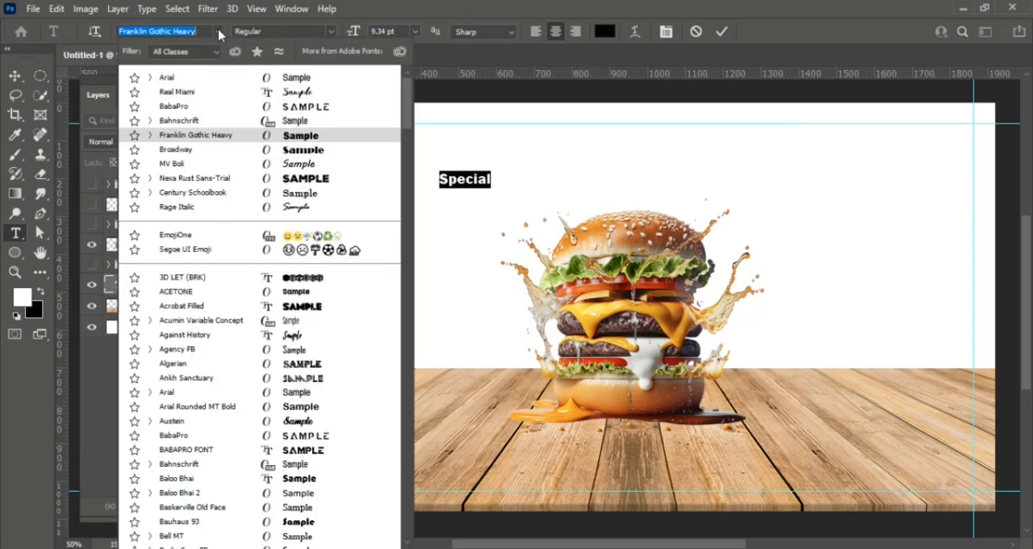
left_click(242, 91)
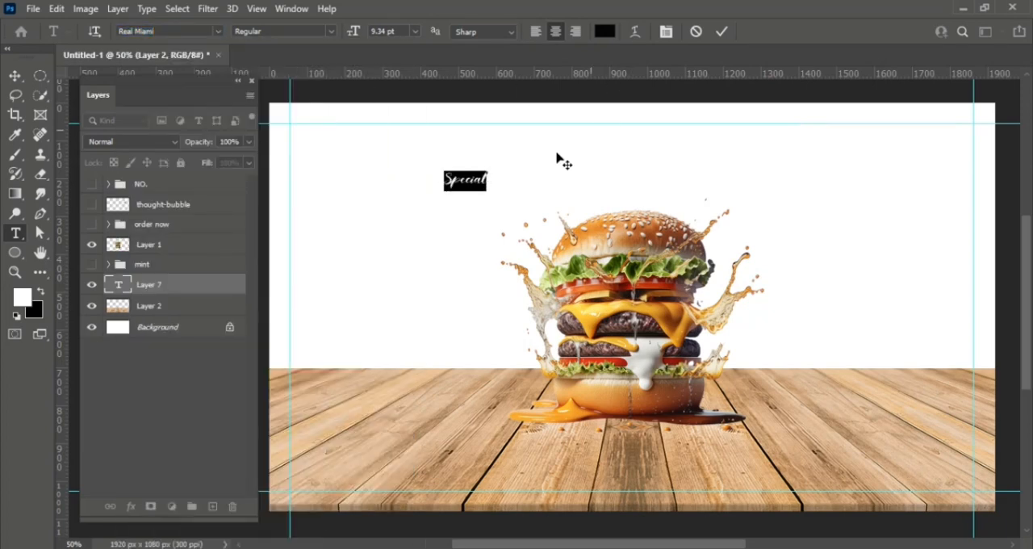
left_click(721, 31)
- Enlarge the "Special" text to about 29.44 pt and place it above the burger image
key("ctrl+t")
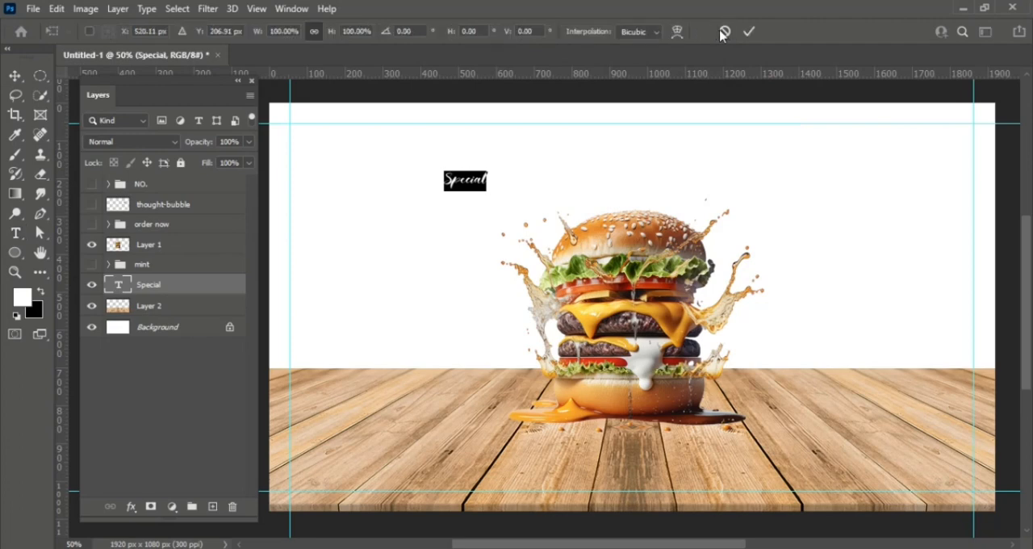
left_click_drag(489, 192, 363, 255)
key("Return")
- Duplicate the "Special" text and replace the copy's wording with "Burger"
key("BackSpace")
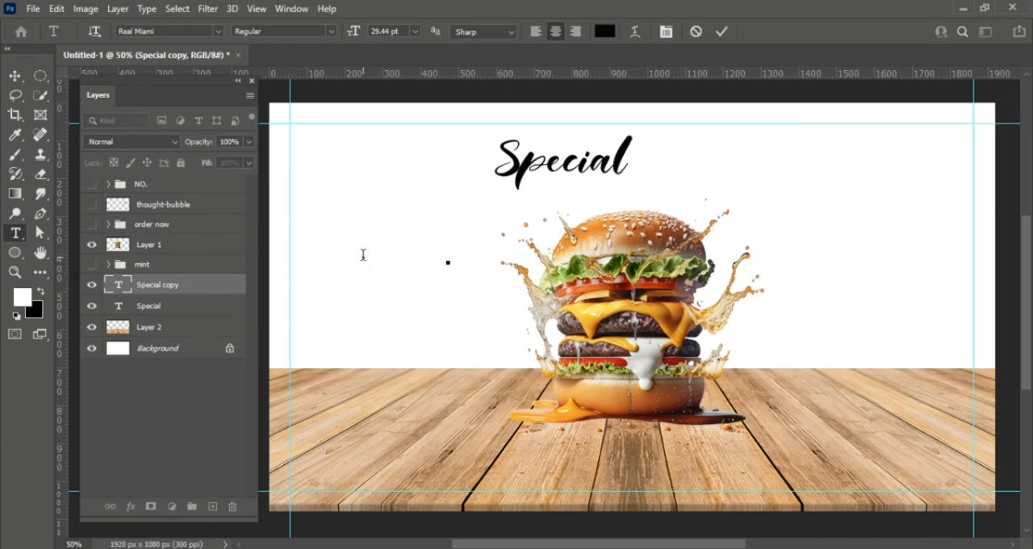
type("Burger")
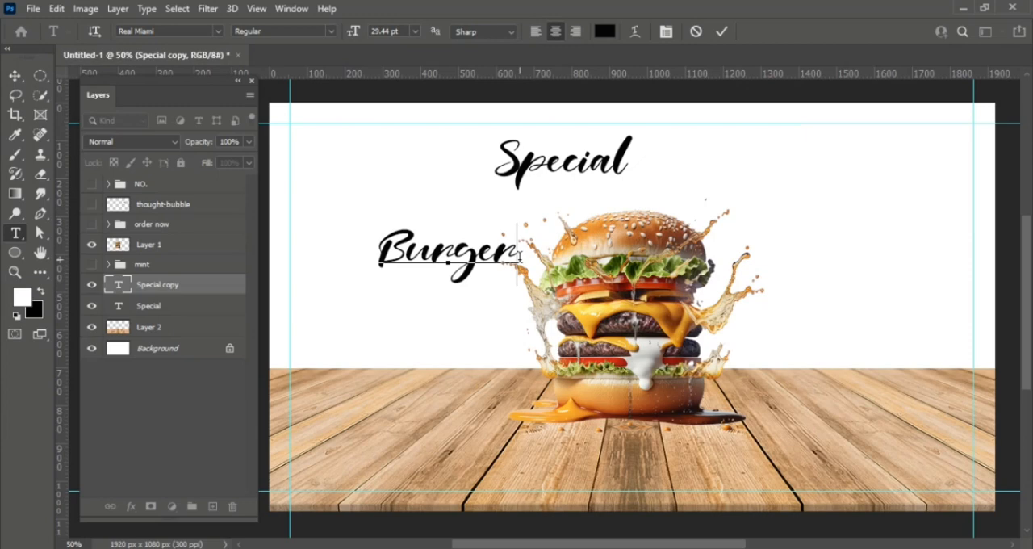
- Recolor the "Burger" text to red c61f06 and move it directly above the burger image, overlapping the end of "Special"
left_click_drag(520, 256, 312, 256)
left_click(602, 32)
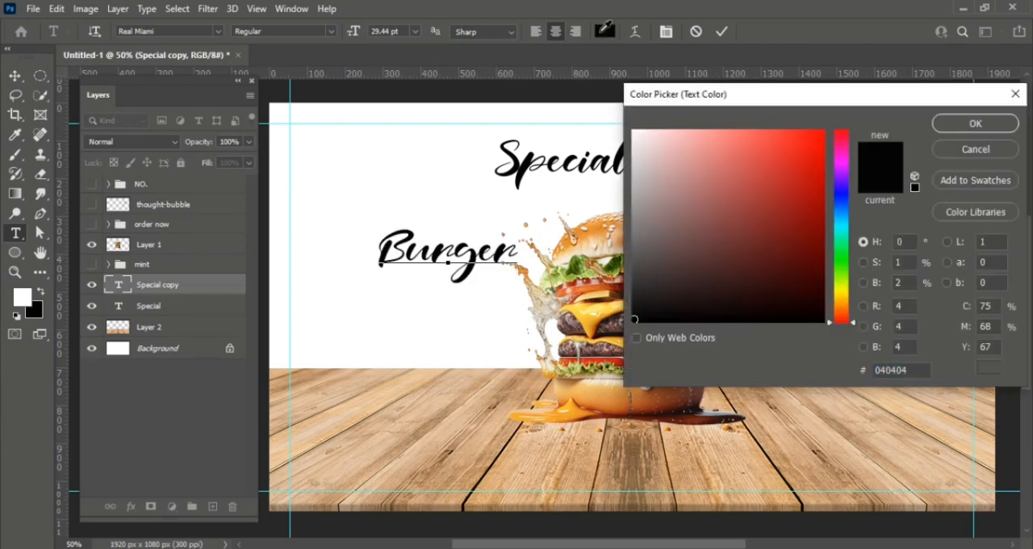
left_click(807, 200)
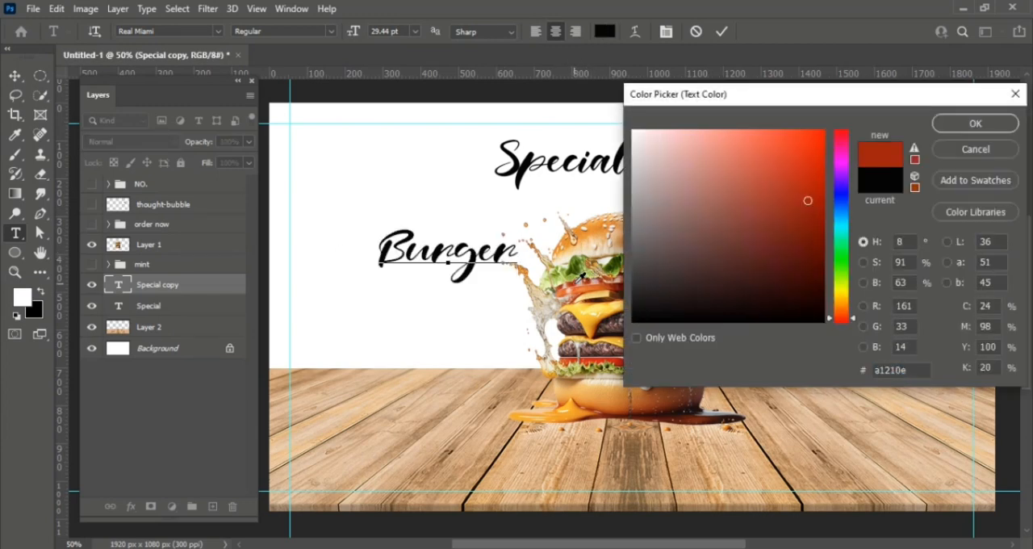
left_click(817, 171)
left_click(975, 124)
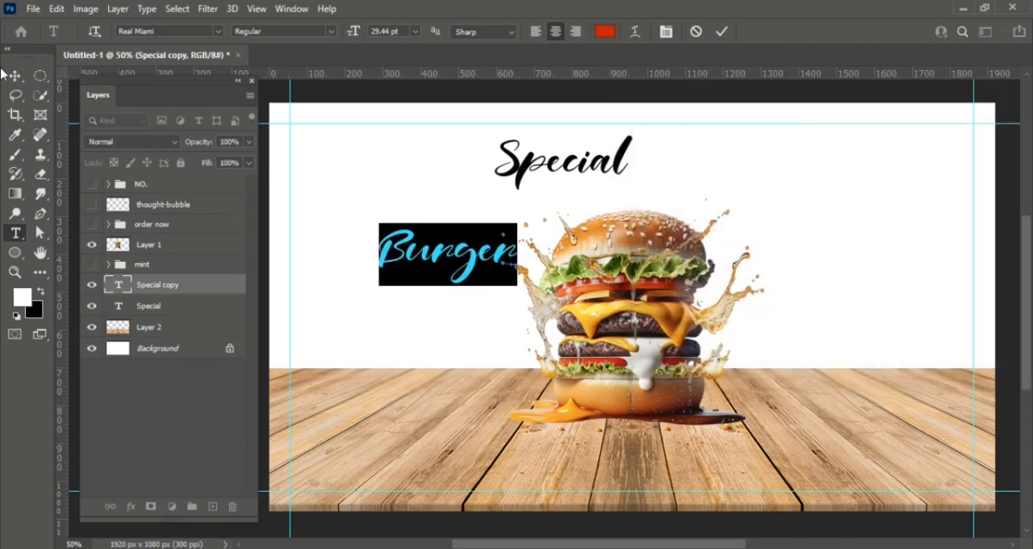
left_click(15, 75)
left_click_drag(480, 267, 690, 201)
- Scale the "Special" text to 84.40% and position it just above the "Burger" text at about X 1104, Y 143 px
left_click(631, 159)
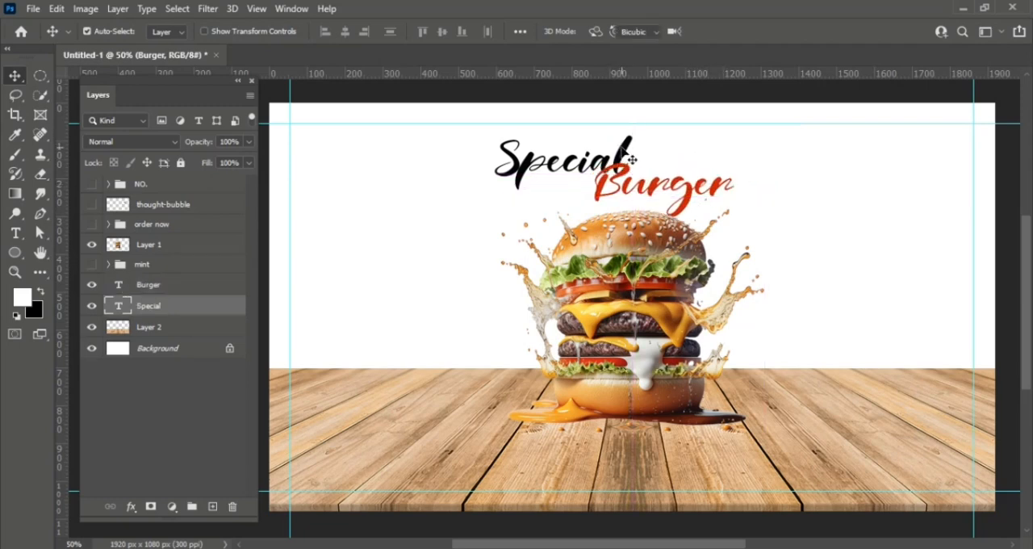
key("ctrl+t")
left_click_drag(633, 196, 620, 192)
left_click_drag(630, 152, 729, 142)
key("Up")
key("Up")
key("Right")
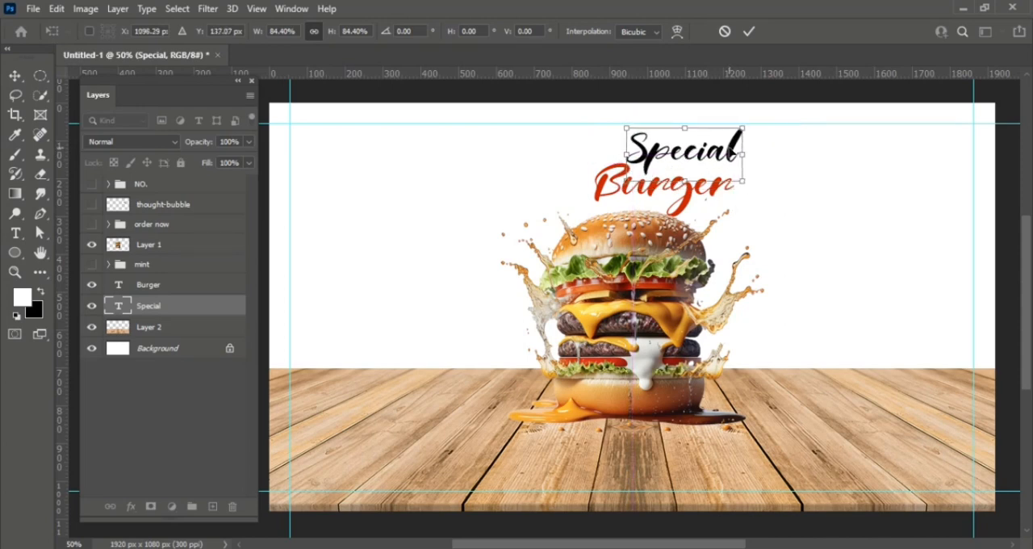
key("Down")
key("Down")
key("Down")
key("Down")
key("Down")
key("Down")
key("Right")
key("Right")
key("Right")
key("Right")
key("Right")
key("Right")
key("Right")
key("Right")
key("Right")
key("Right")
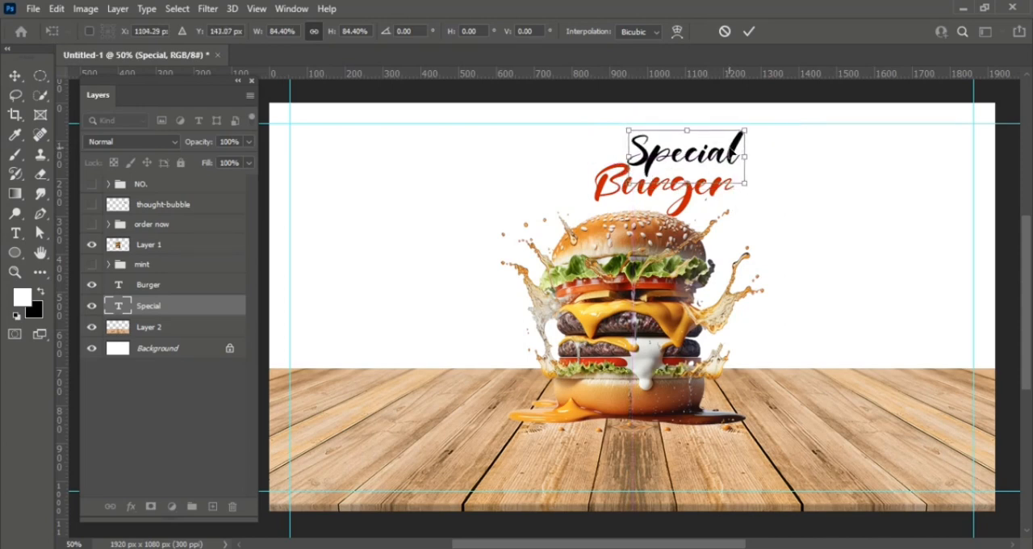
key("Return")
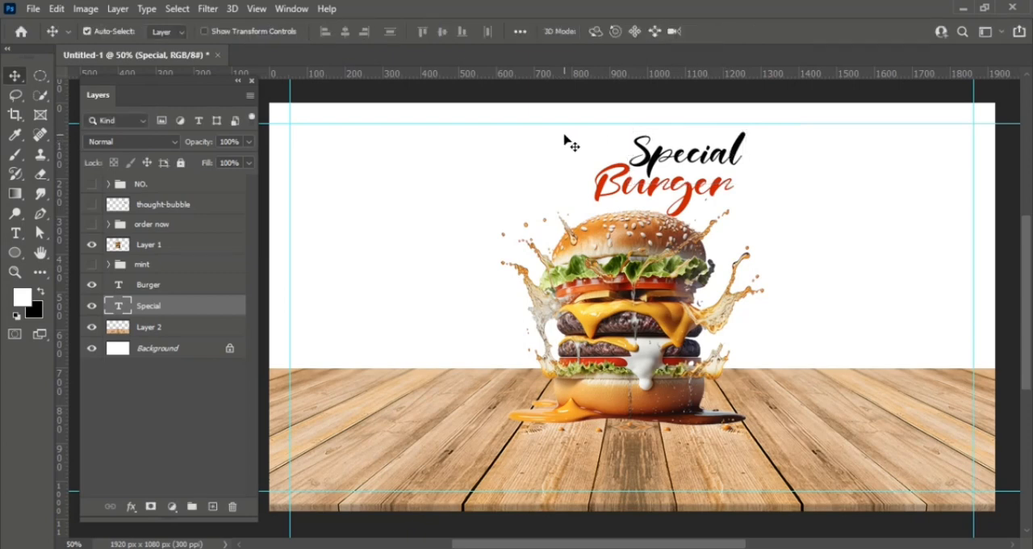
- Group the "Special" and "Burger" text layers and name the group "text"
left_click_drag(567, 141, 837, 223)
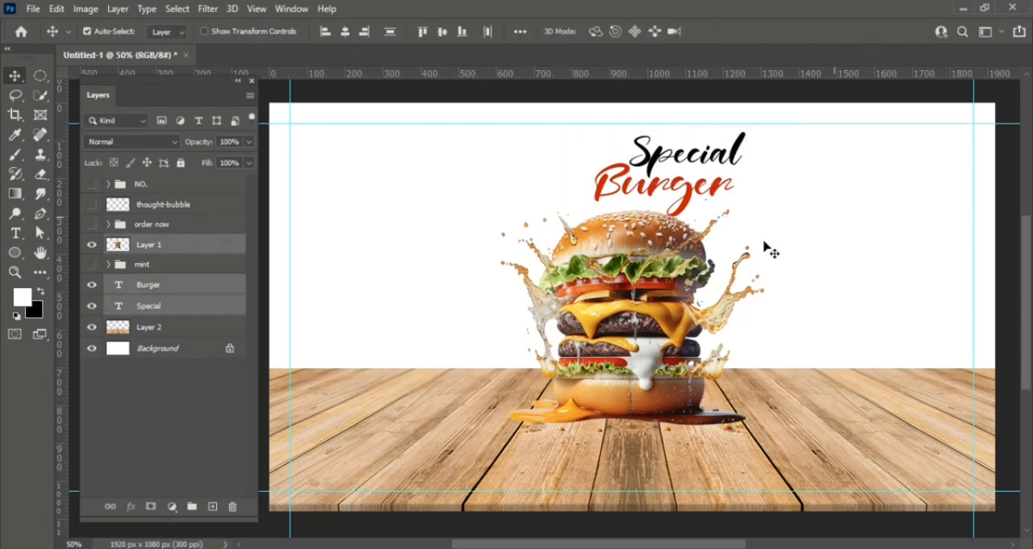
left_click_drag(505, 215, 779, 192)
key("ctrl+g")
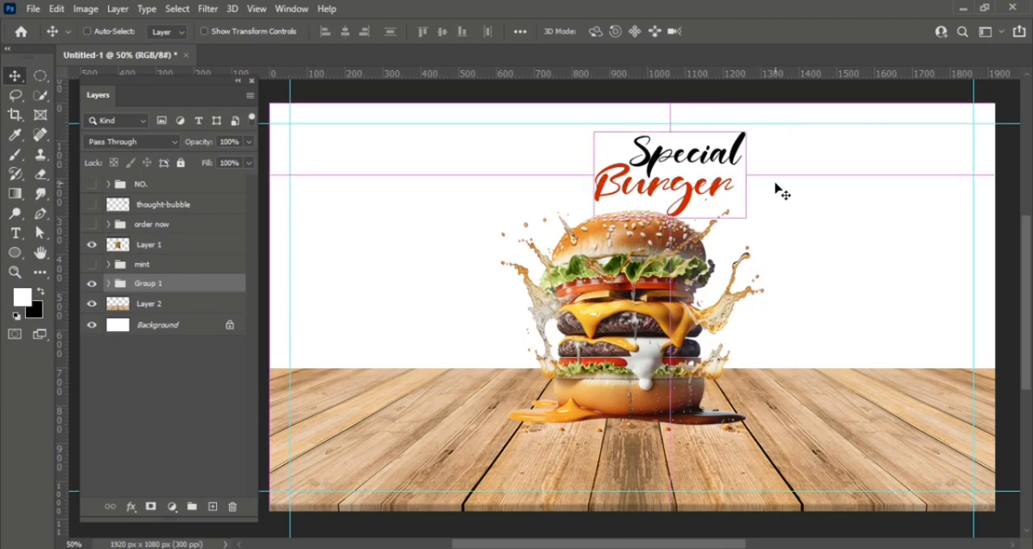
double_click(139, 282)
type("text")
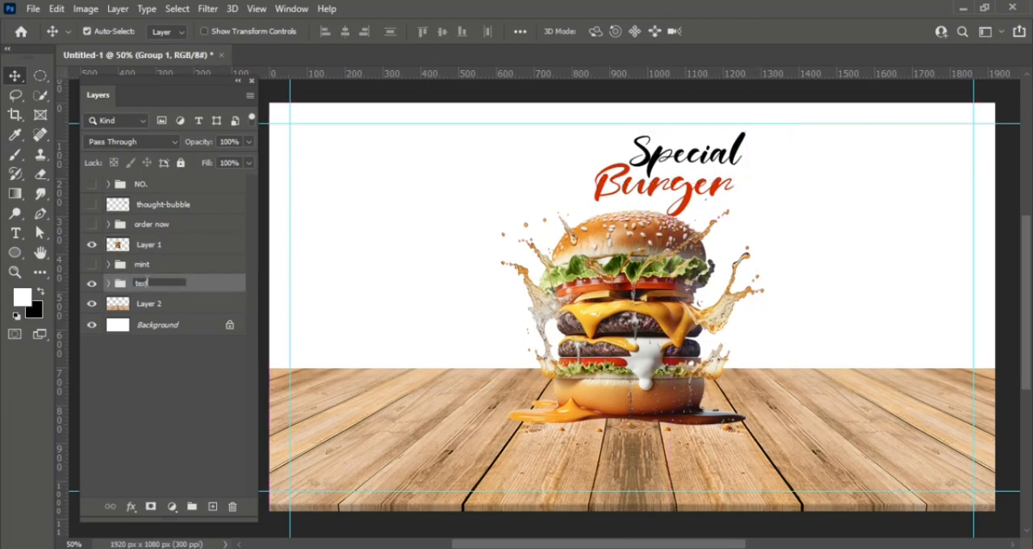
key("Return")
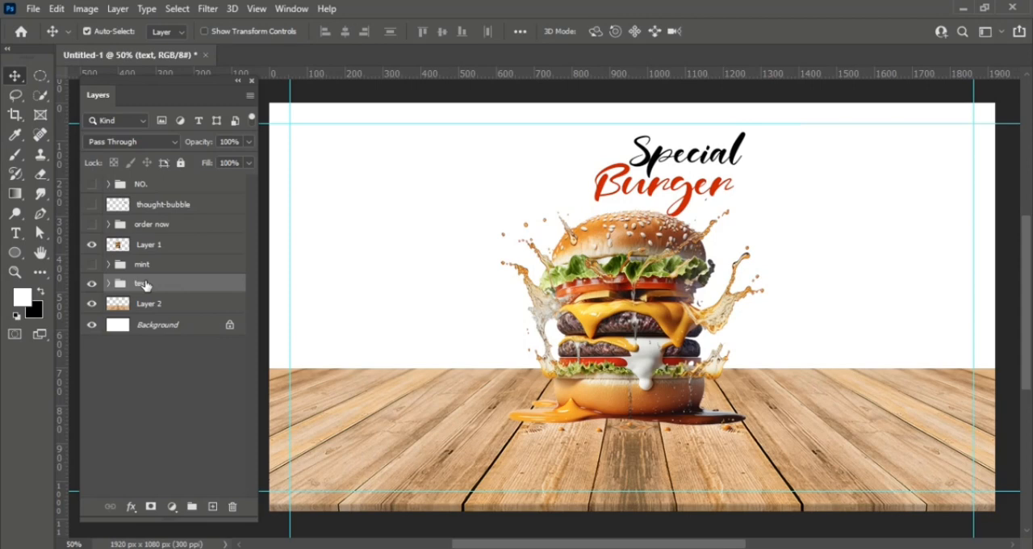
- Fill the Background layer with a vertical red-to-purple linear gradient from the Reds presets
left_click(153, 327)
key("g")
left_click(112, 32)
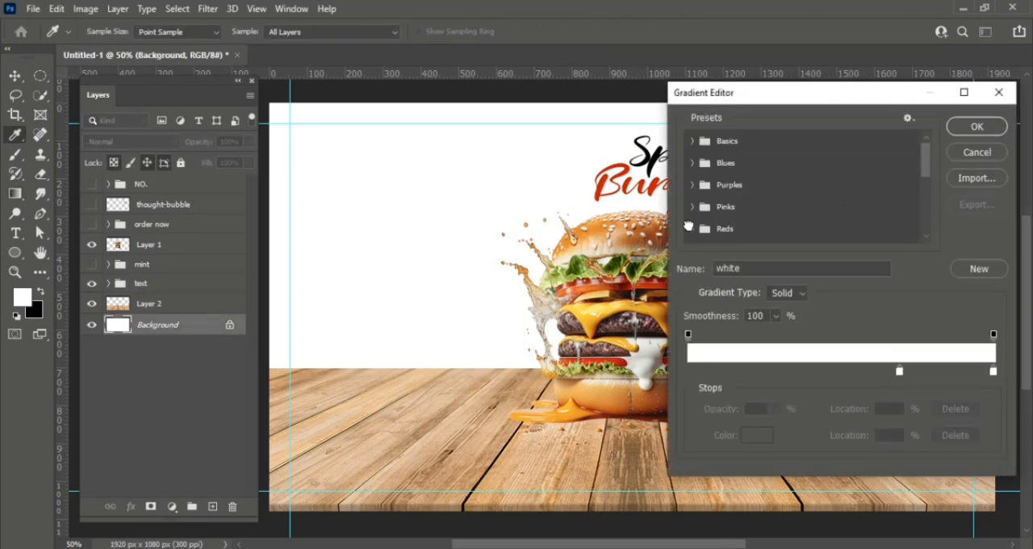
left_click(690, 228)
left_click_drag(927, 162, 926, 176)
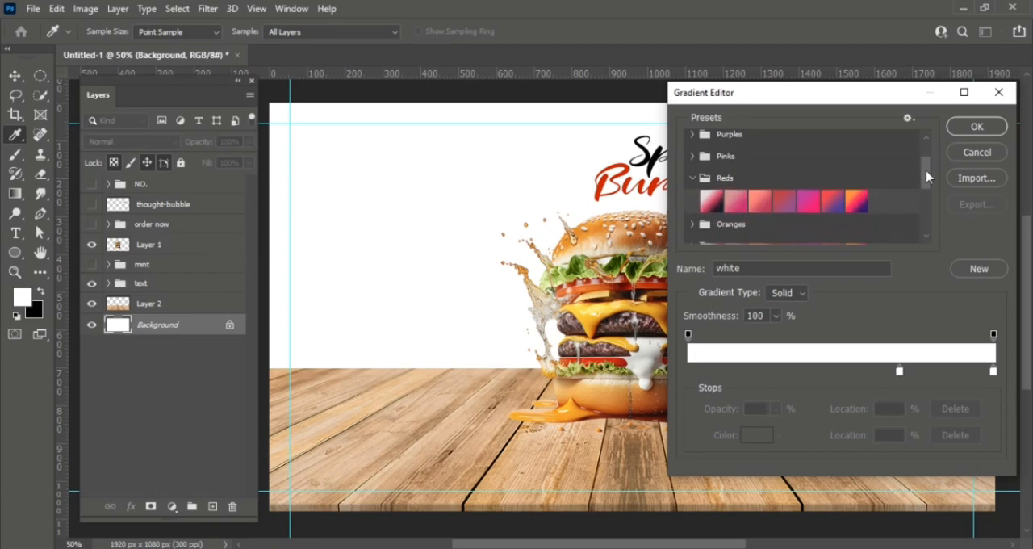
left_click(786, 201)
key("Return")
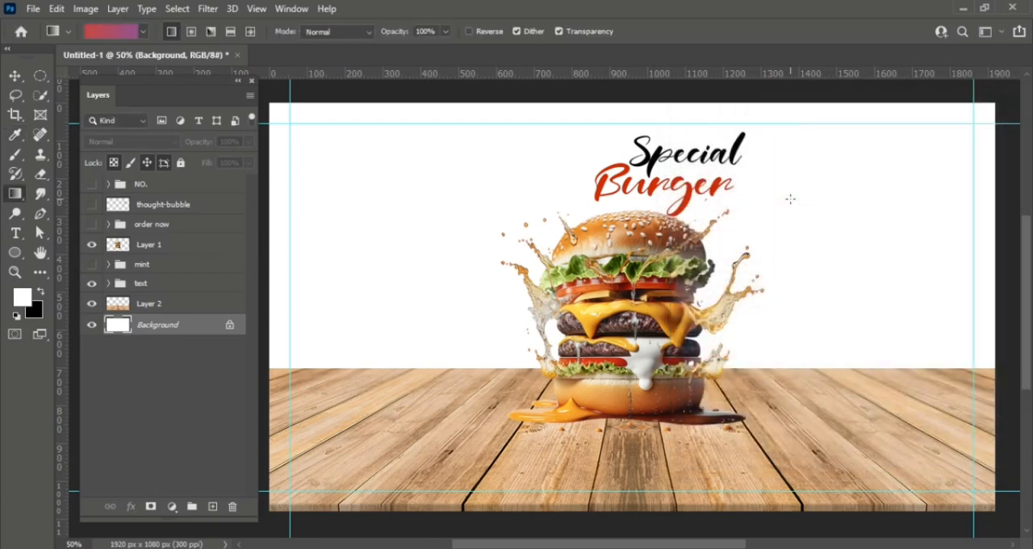
left_click_drag(499, 185, 497, 271)
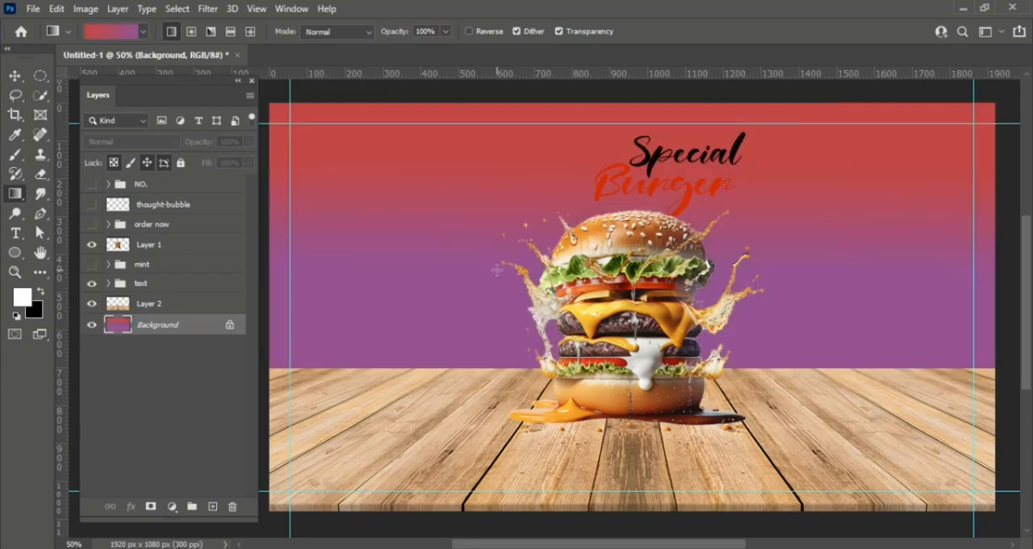
key("v")
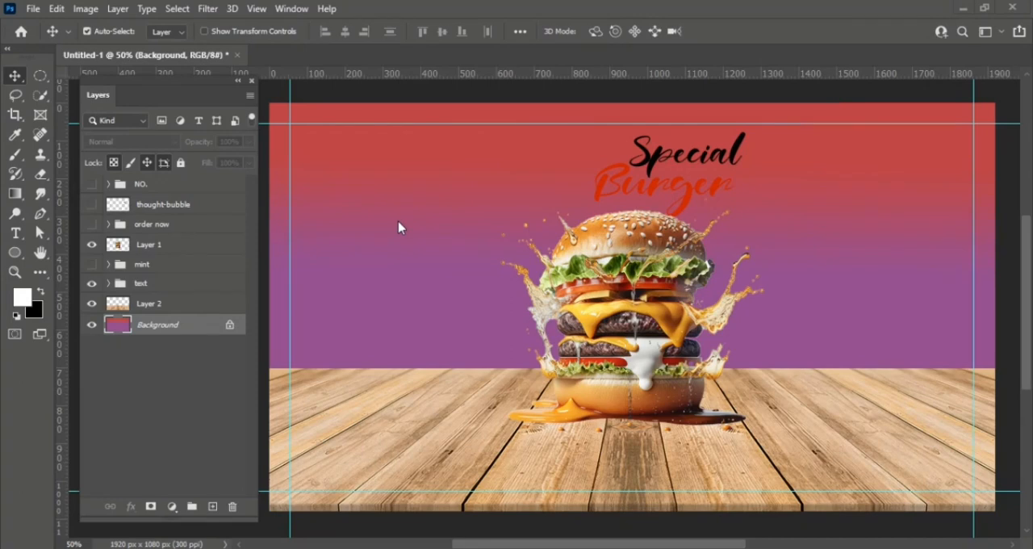
- Add the two-line text "LOGO HERE" in the canvas's upper-left area with the Horizontal Type Tool
left_click(15, 236)
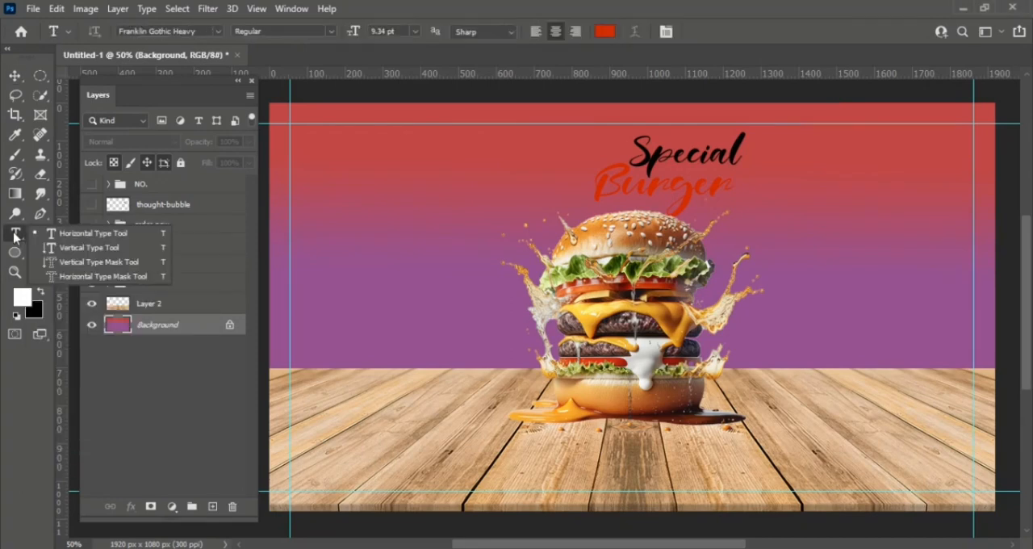
left_click(84, 233)
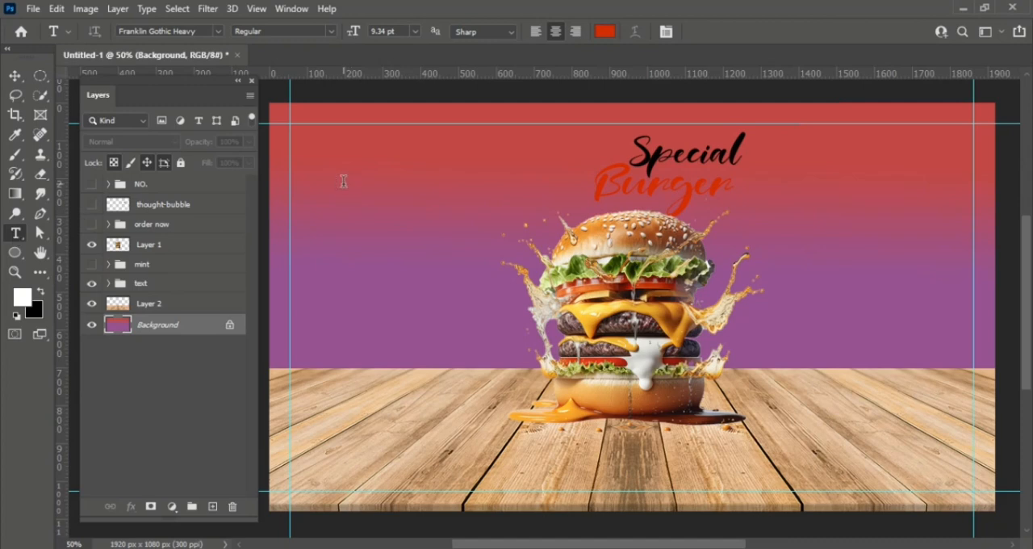
left_click(343, 181)
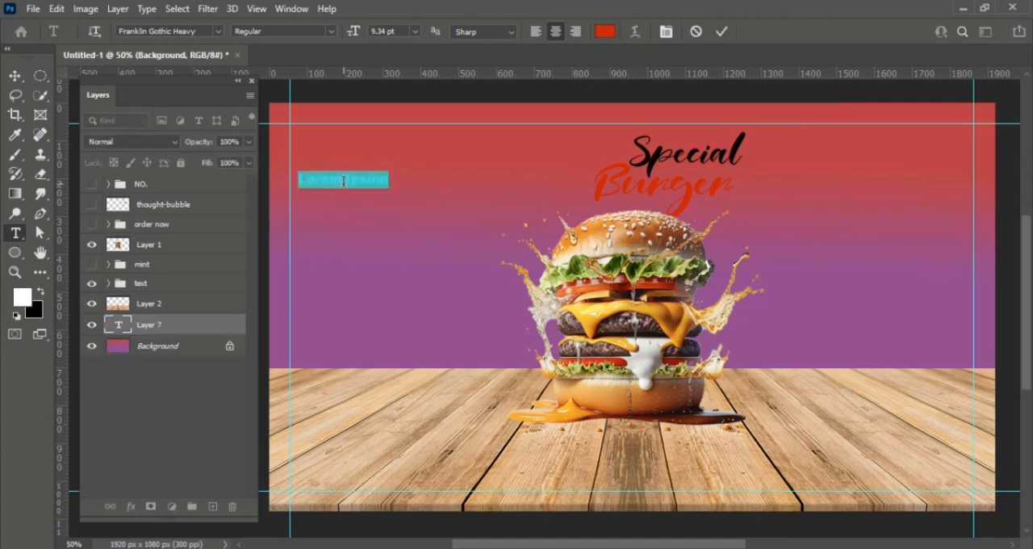
type("bu")
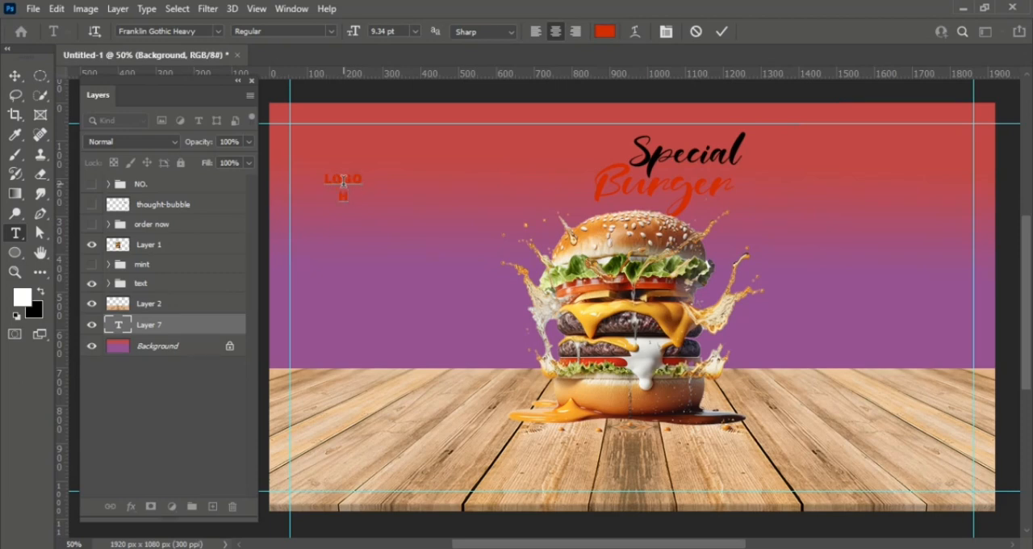
type("ERE")
- Change the colour of the word "LOGO" in the logo text to white
left_click_drag(364, 182, 315, 186)
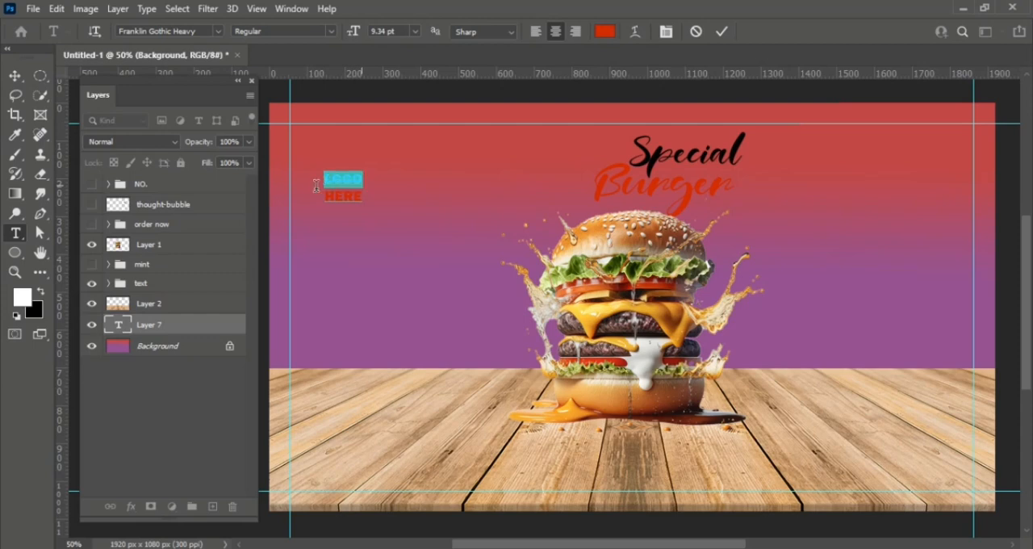
left_click(604, 31)
left_click(635, 131)
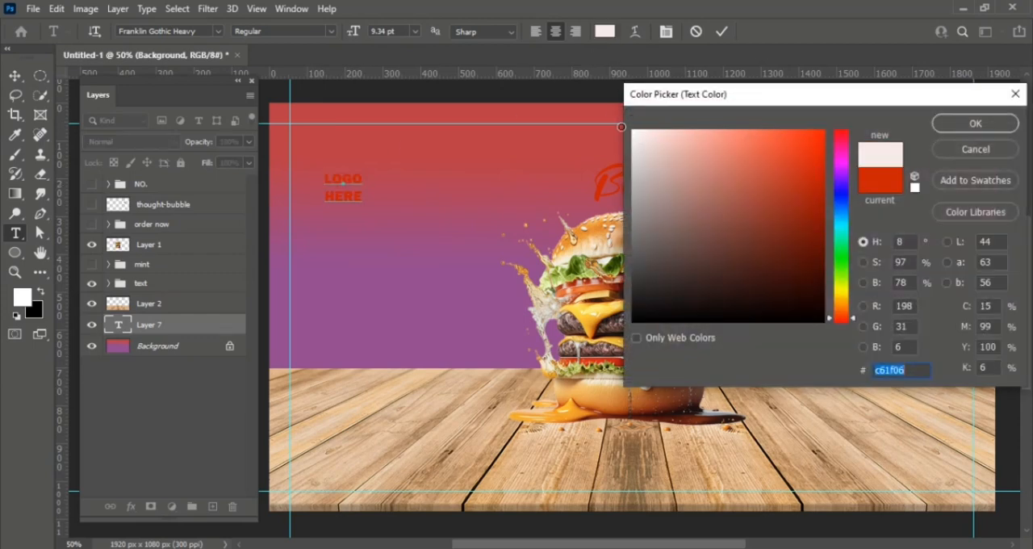
left_click(968, 123)
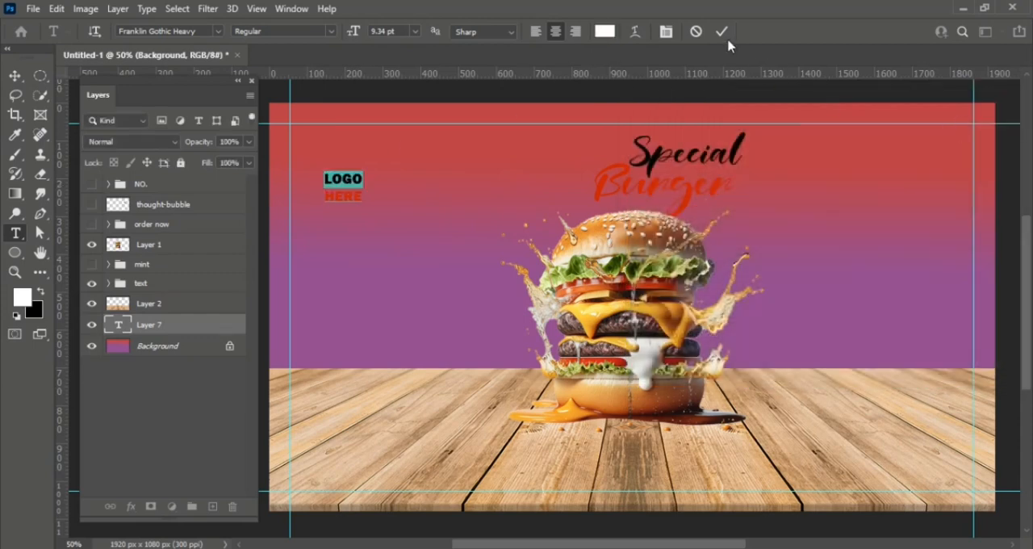
left_click(396, 199)
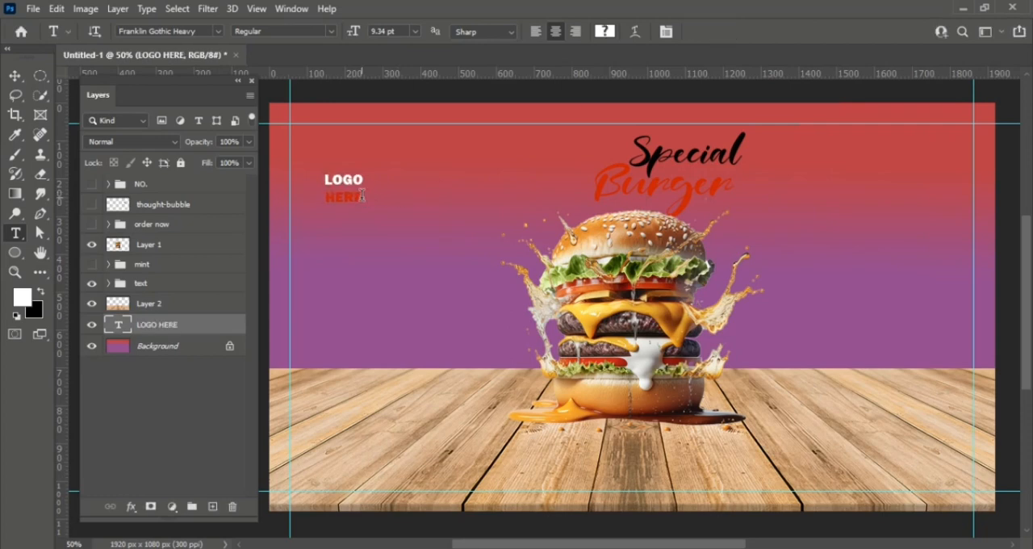
- Colour the word "HERE" black (000000) and move the "LOGO HERE" text to the canvas's upper-left guide intersection
left_click_drag(368, 197, 295, 200)
left_click(605, 31)
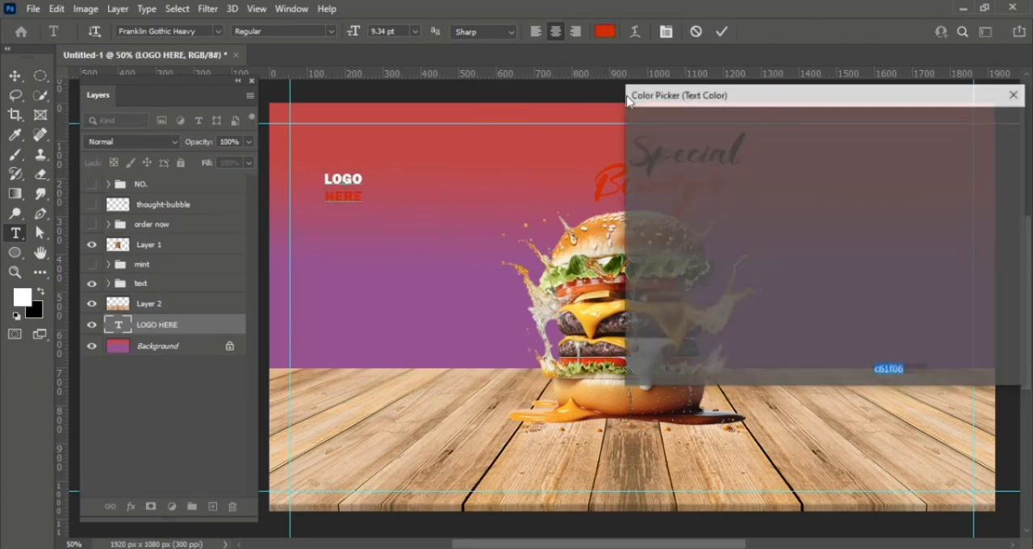
left_click(651, 311)
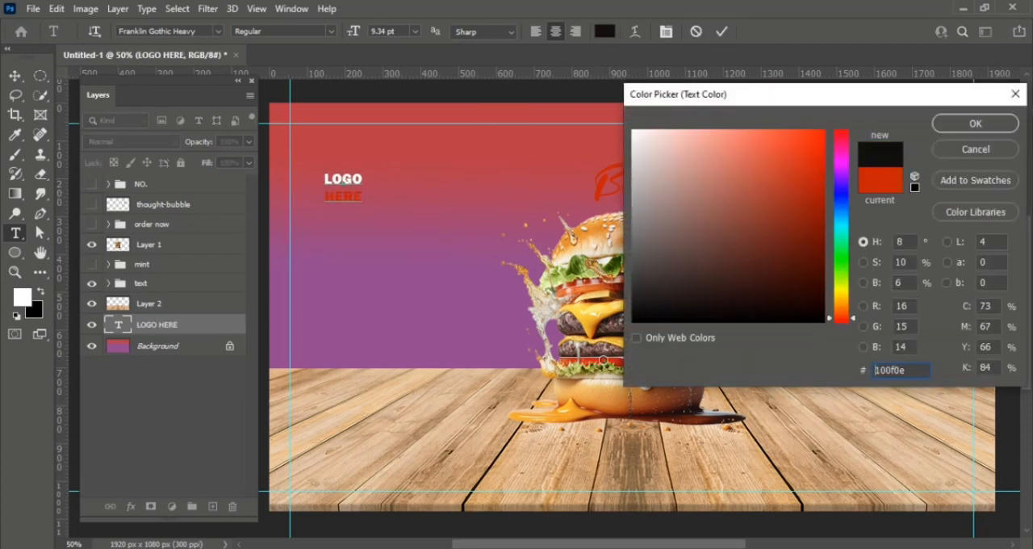
left_click(956, 129)
left_click(719, 32)
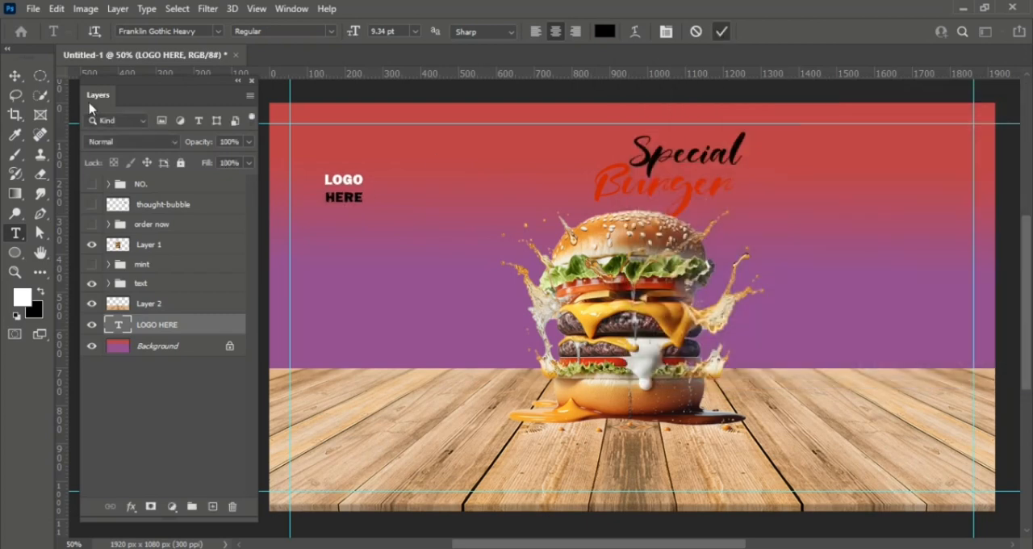
left_click(14, 78)
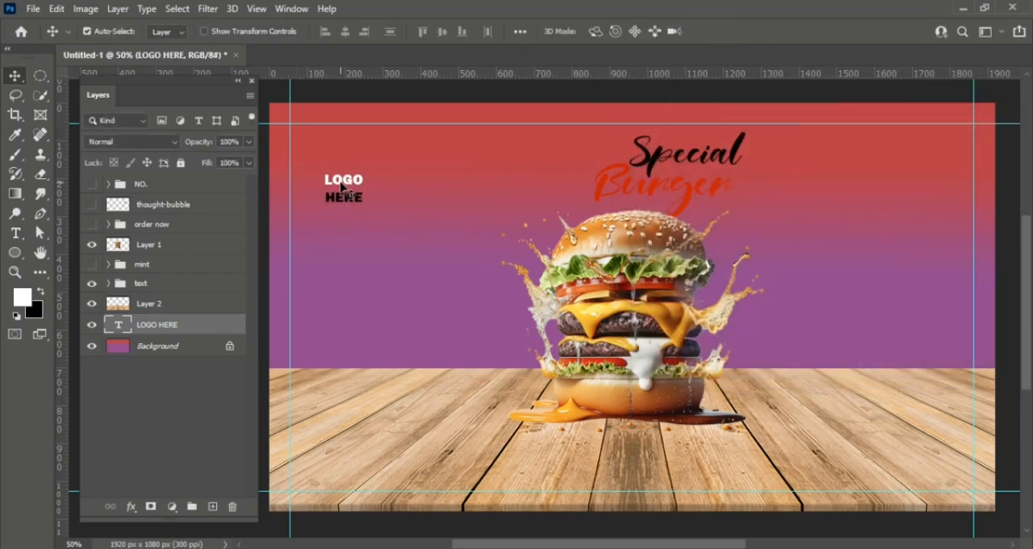
left_click_drag(341, 187, 300, 137)
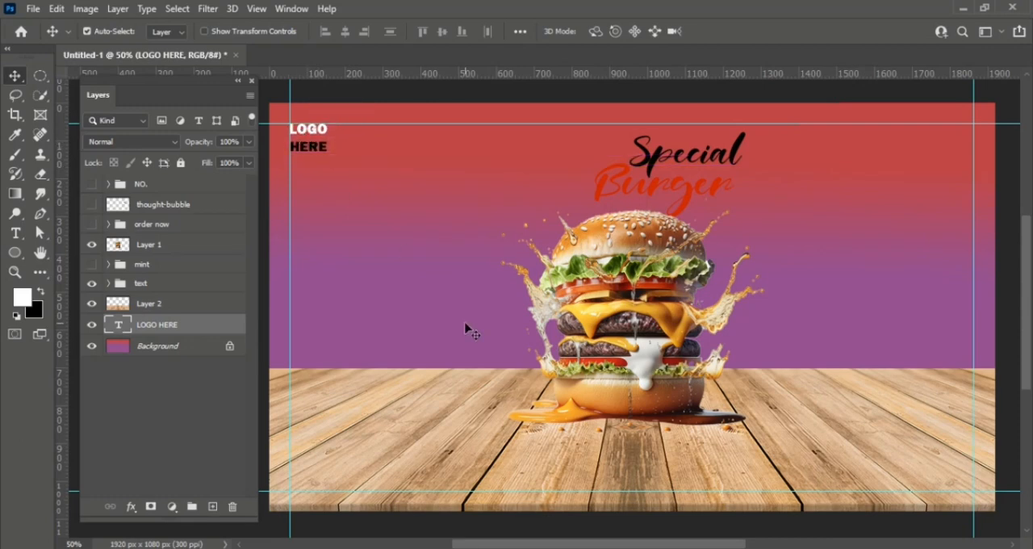
- Show the "NO." contact group, scale it to 88.76%, and nudge it into the lower-right guide corner at about X 1714, Y 1003 px
left_click(91, 185)
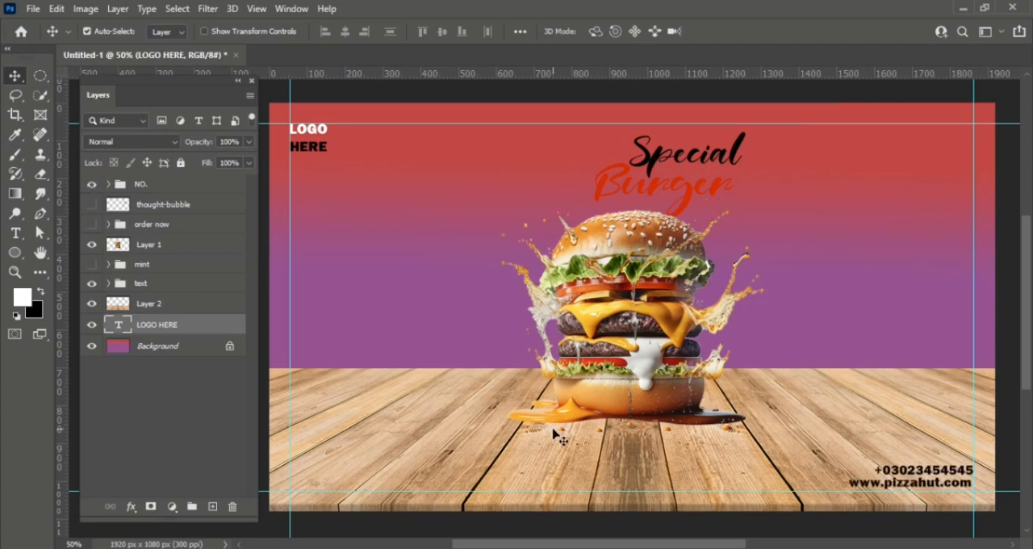
key("ctrl+t")
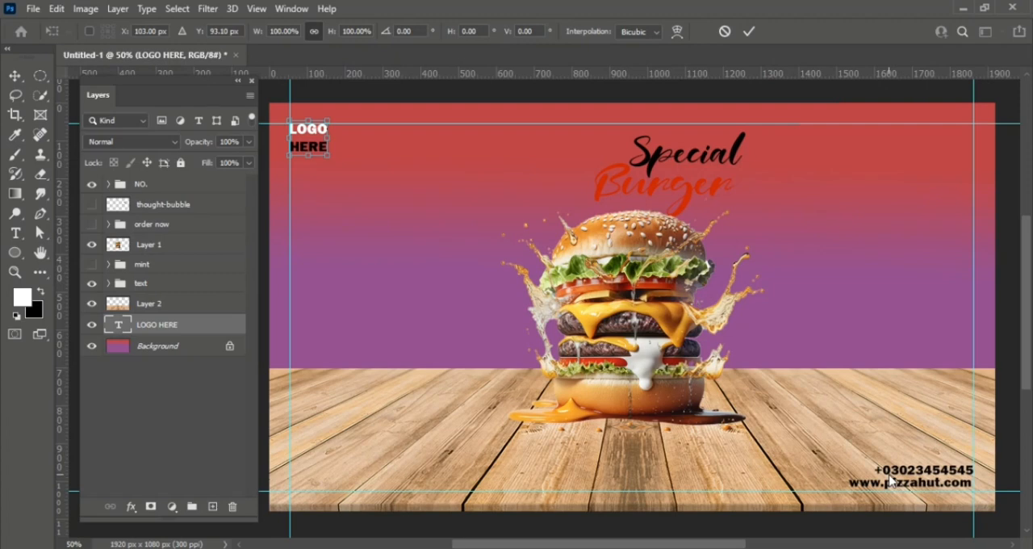
left_click(194, 185)
key("ctrl+t")
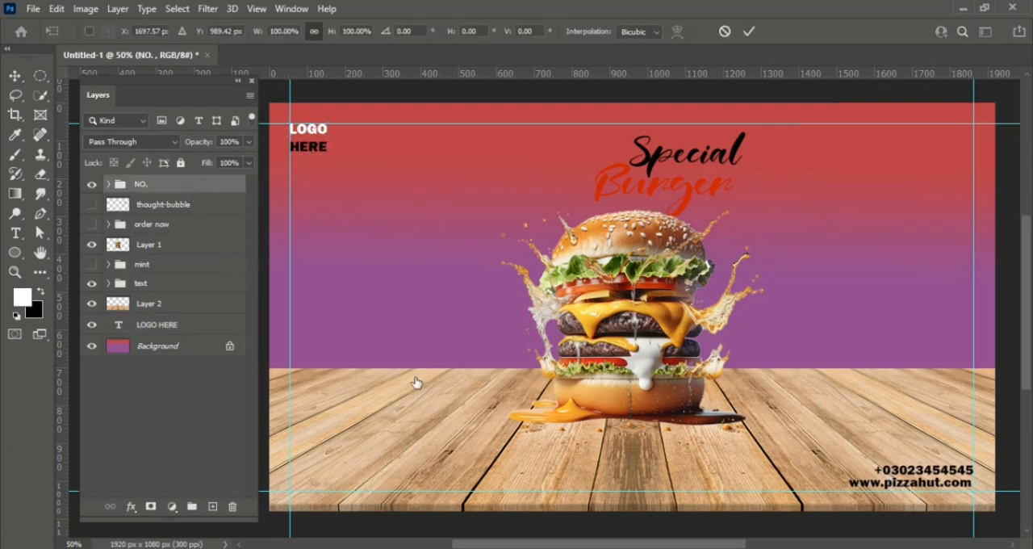
left_click_drag(846, 466, 853, 469)
key("Right")
key("Right")
key("Right")
key("Right")
key("Right")
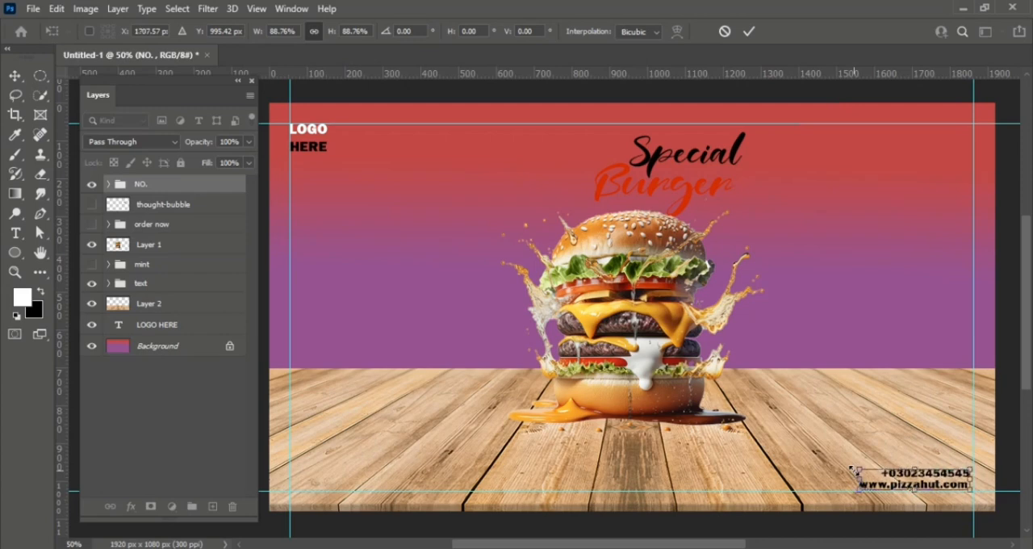
key("Down")
key("Down")
key("Down")
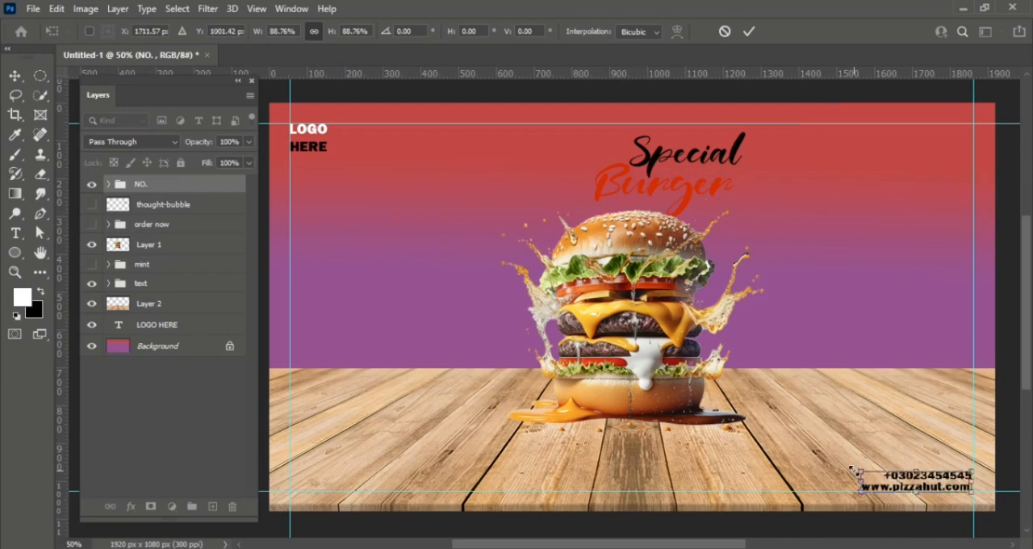
key("Return")
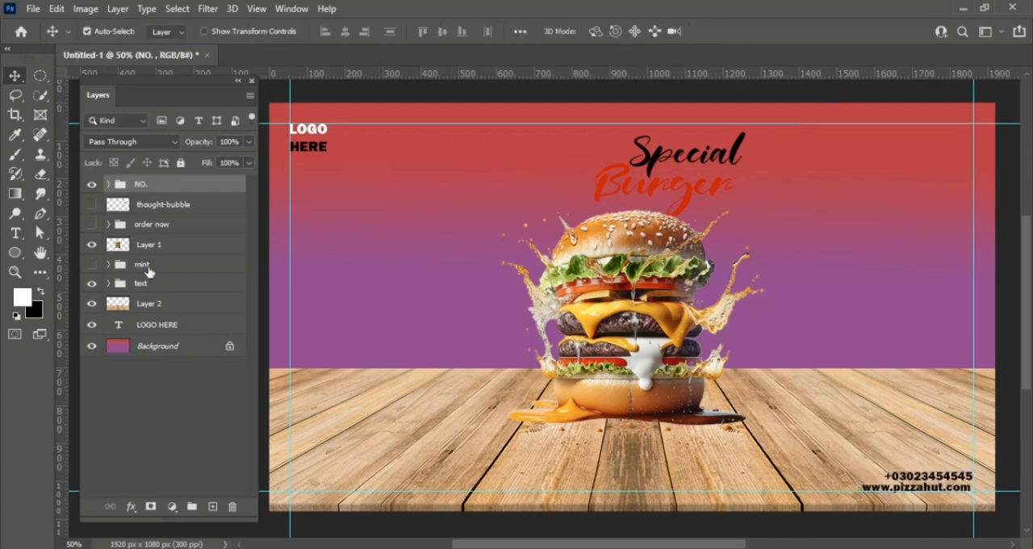
- Show the "order now" group, scale it to 64.09%, and place it in the canvas's lower-left guide corner
left_click(91, 225)
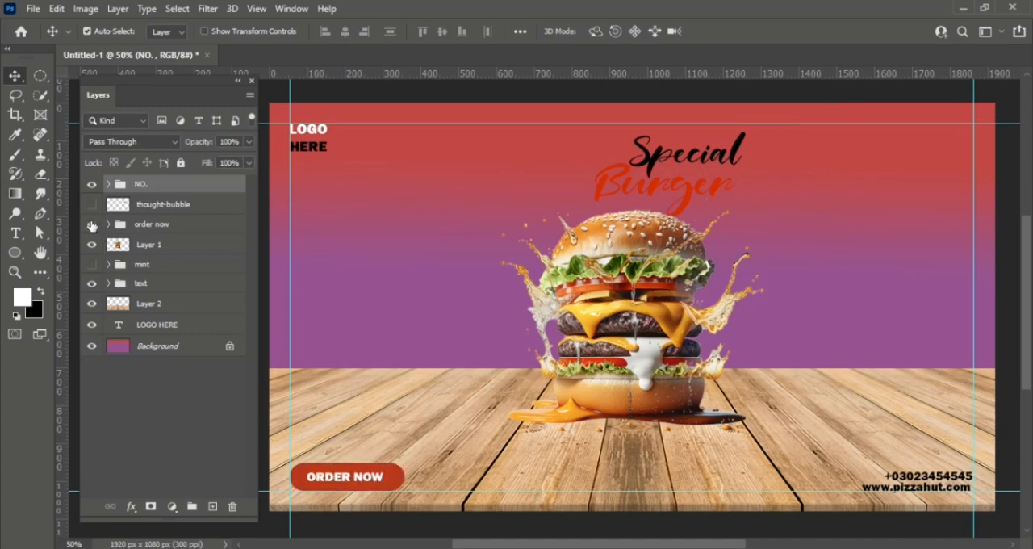
key("ctrl+t")
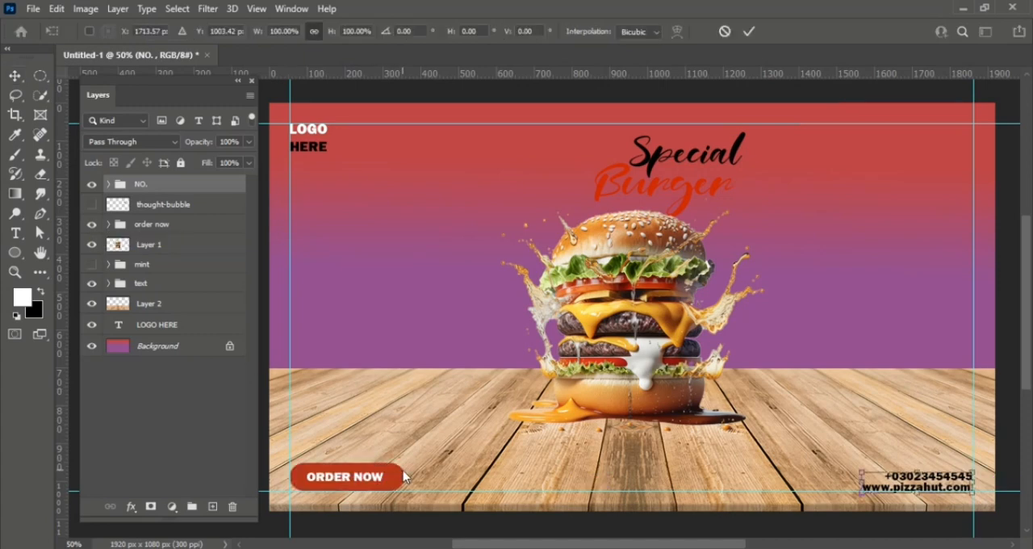
left_click(207, 227)
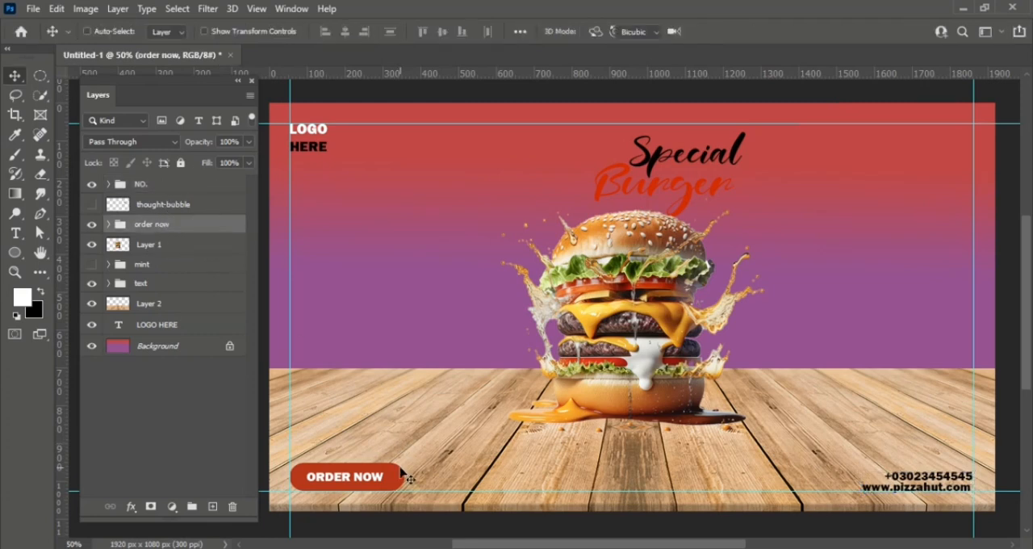
key("ctrl+t")
left_click_drag(404, 460, 350, 487)
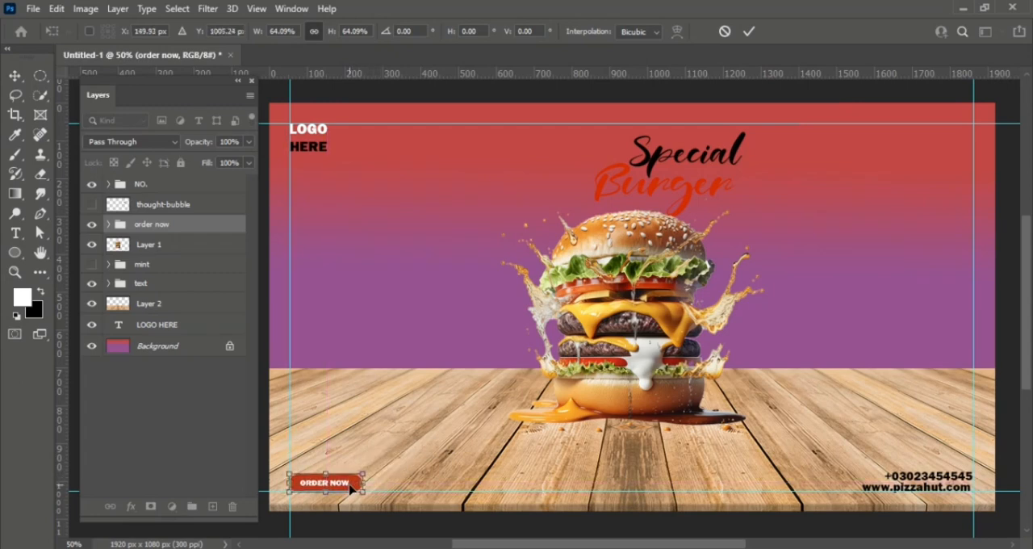
key("Return")
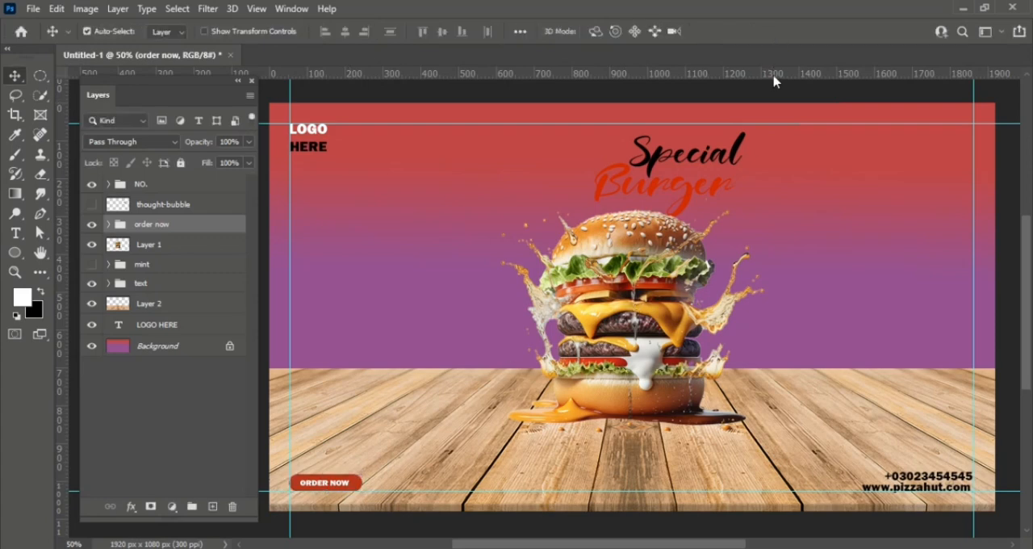
- Add a horizontal guide along the ORDER NOW button's top edge and scale the "NO." group by 90.57%, nudging it between the lower guides
left_click_drag(773, 77, 794, 475)
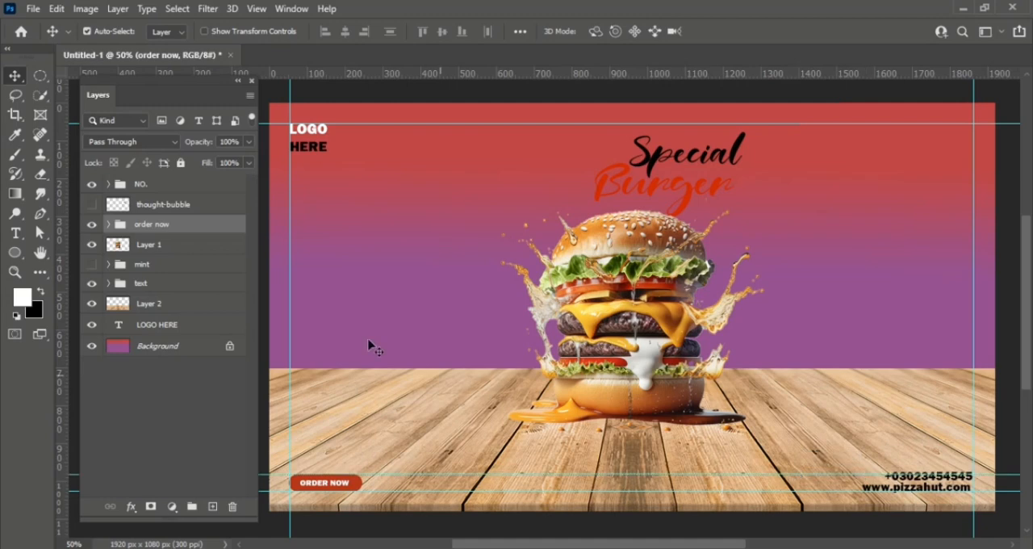
left_click(198, 184)
key("ctrl+t")
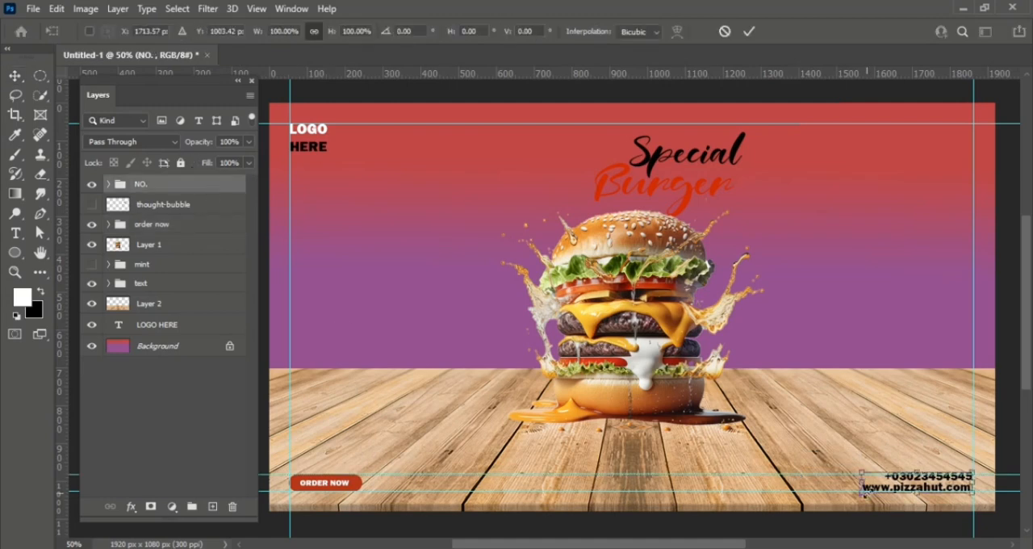
left_click_drag(862, 482, 871, 477)
key("Right")
key("Right")
key("Down")
key("Down")
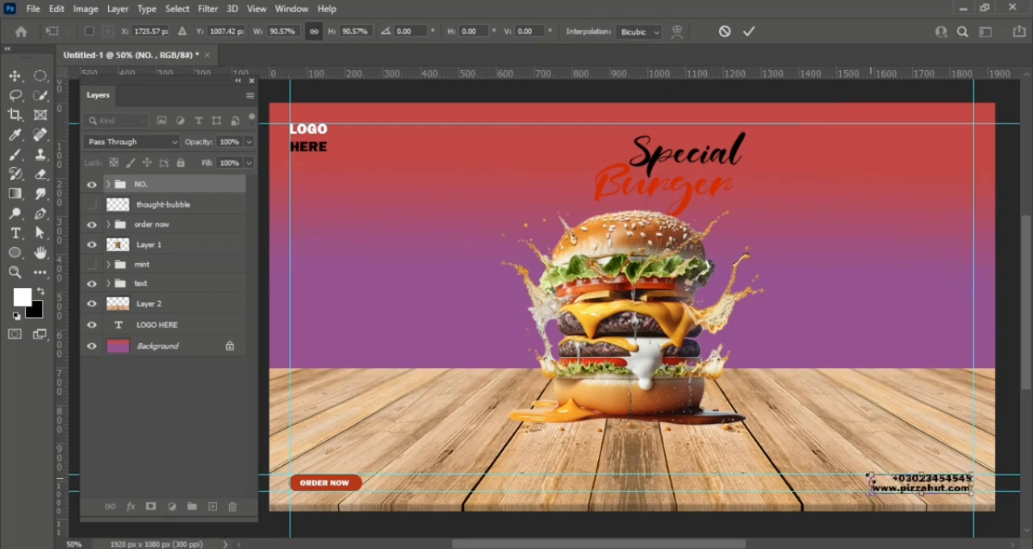
key("Return")
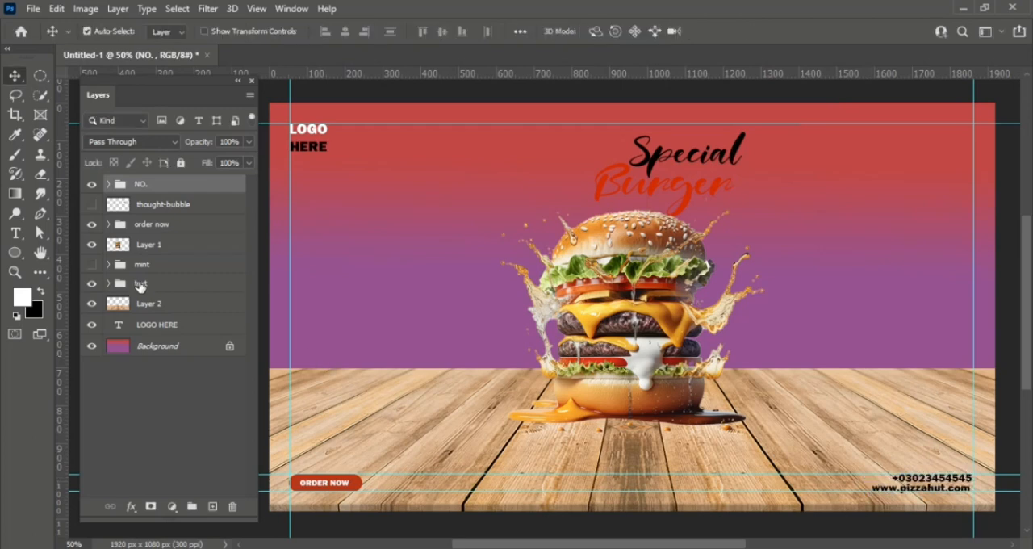
- Show the "mint" group, move its two upper leaves higher on the canvas, and shift the small lower-left leaf slightly down-left
left_click(91, 264)
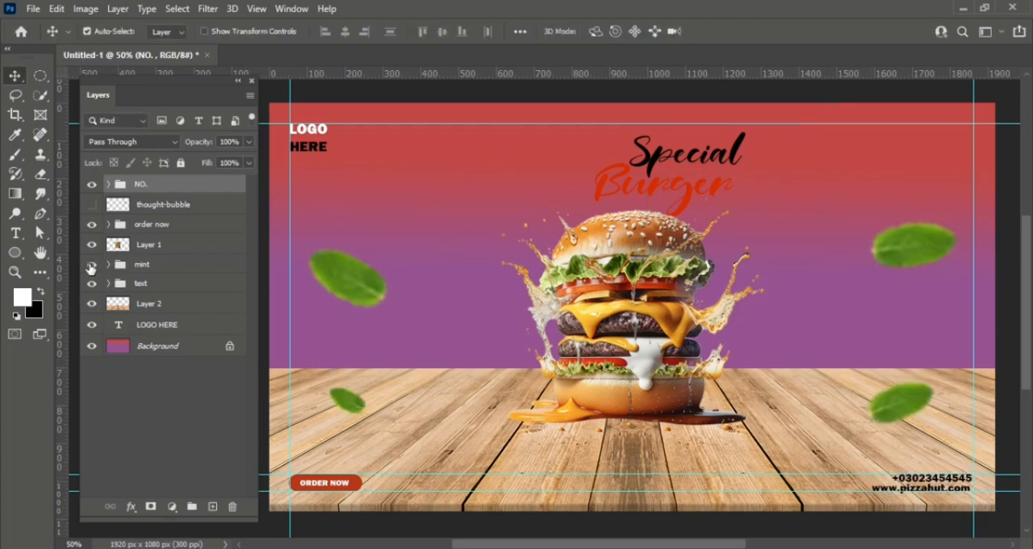
left_click(365, 290)
left_click_drag(355, 281, 350, 202)
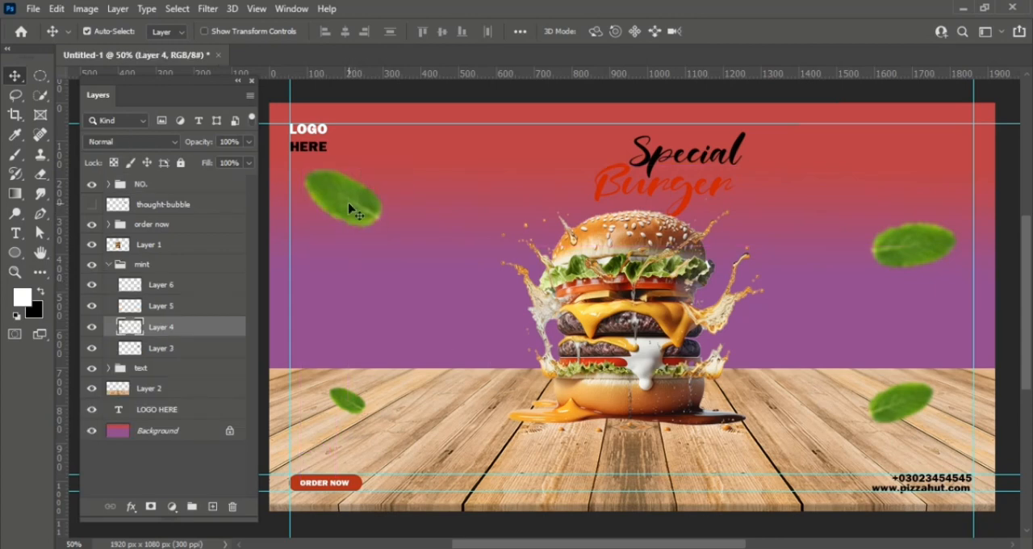
left_click_drag(350, 404, 346, 414)
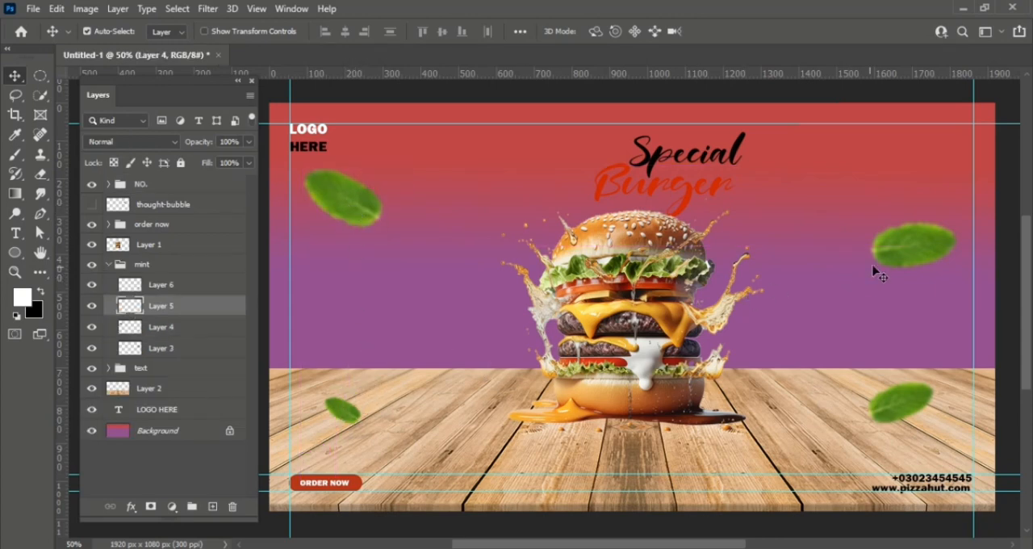
left_click_drag(887, 260, 899, 210)
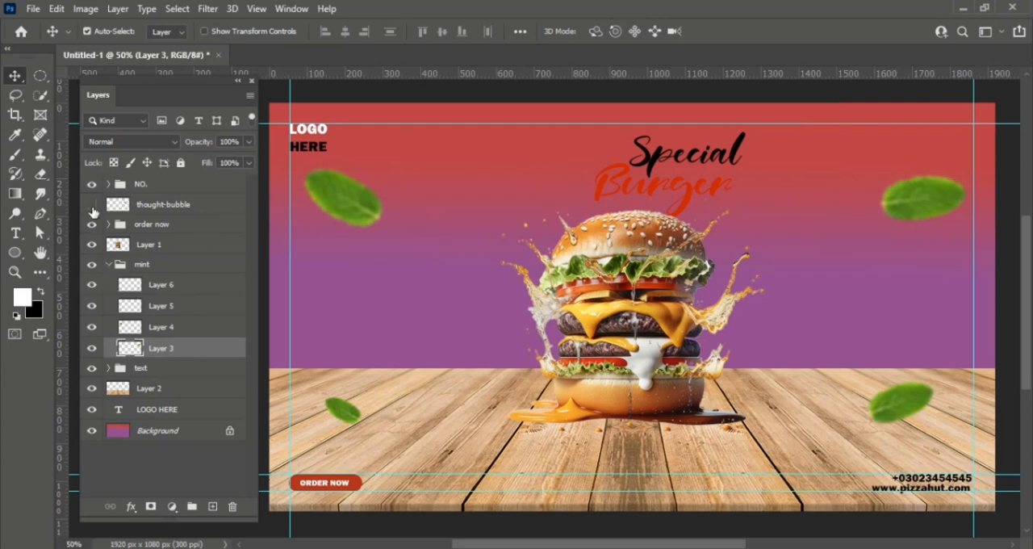
- Show the "thought-bubble" layer, scale it down, and place it just beside the burger's upper-right splash
left_click(92, 205)
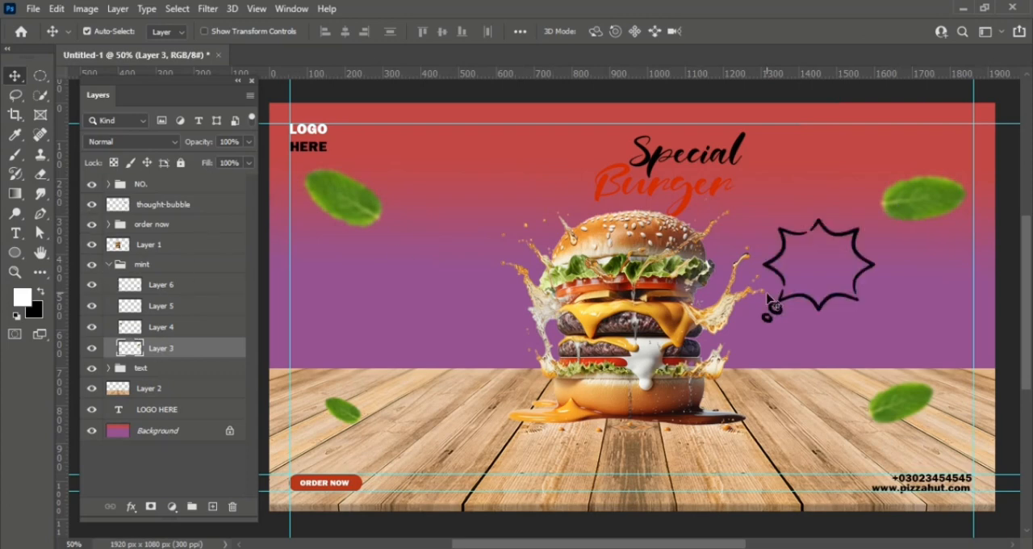
key("ctrl+t")
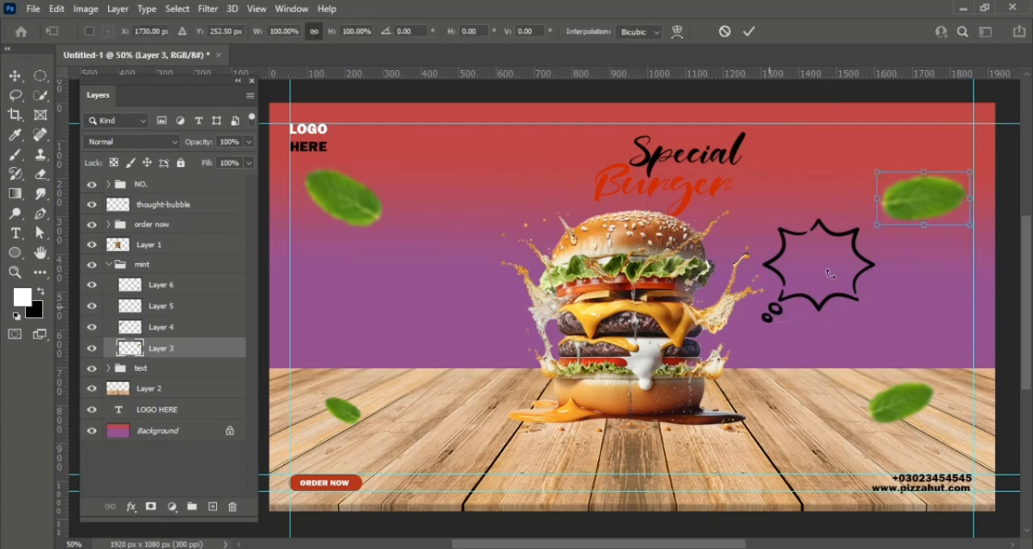
key("Escape")
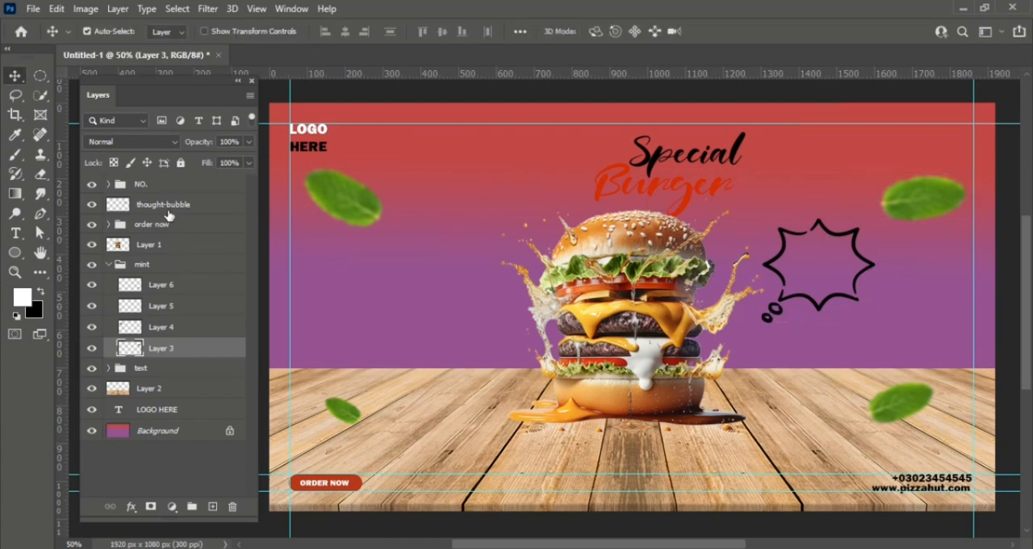
left_click(165, 206)
key("ctrl+t")
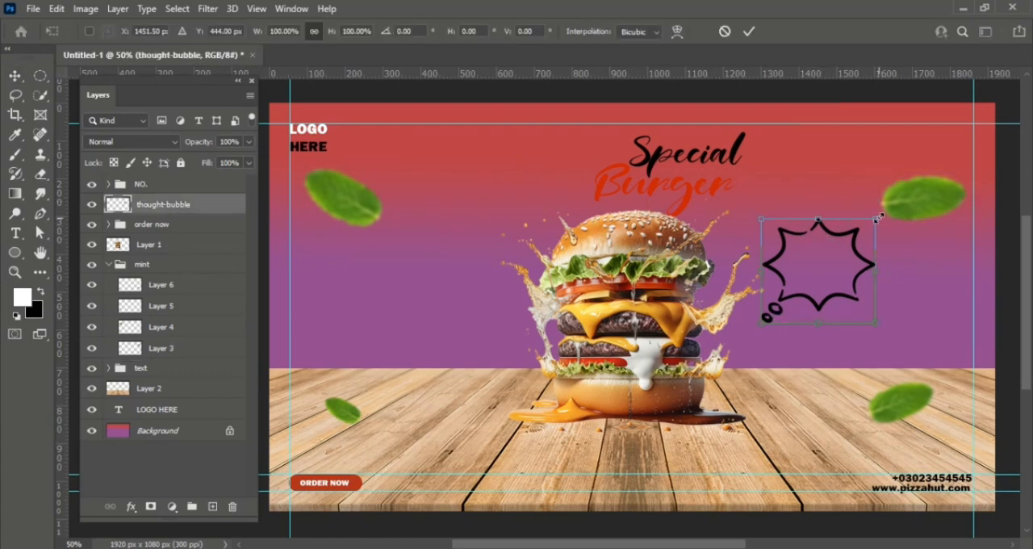
left_click_drag(878, 216, 794, 215)
key("Return")
- Add the white text "20 %" just above the thought bubble with the Horizontal Type Tool
key("t")
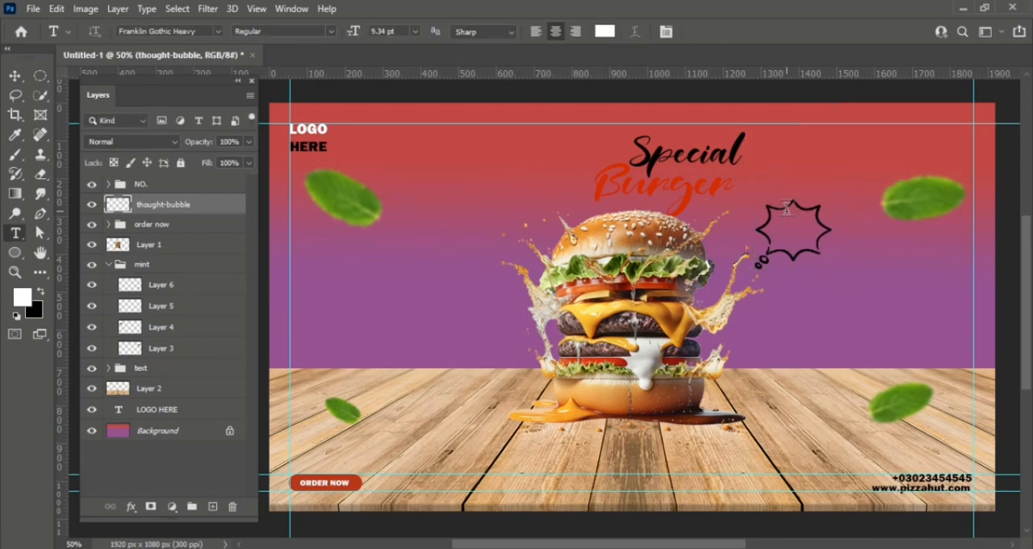
left_click(773, 169)
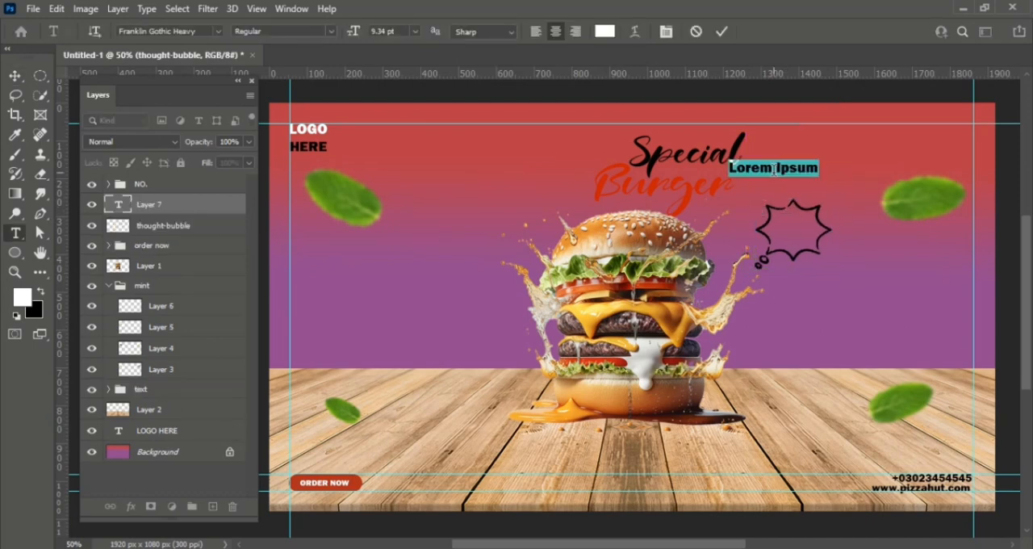
type("20%")
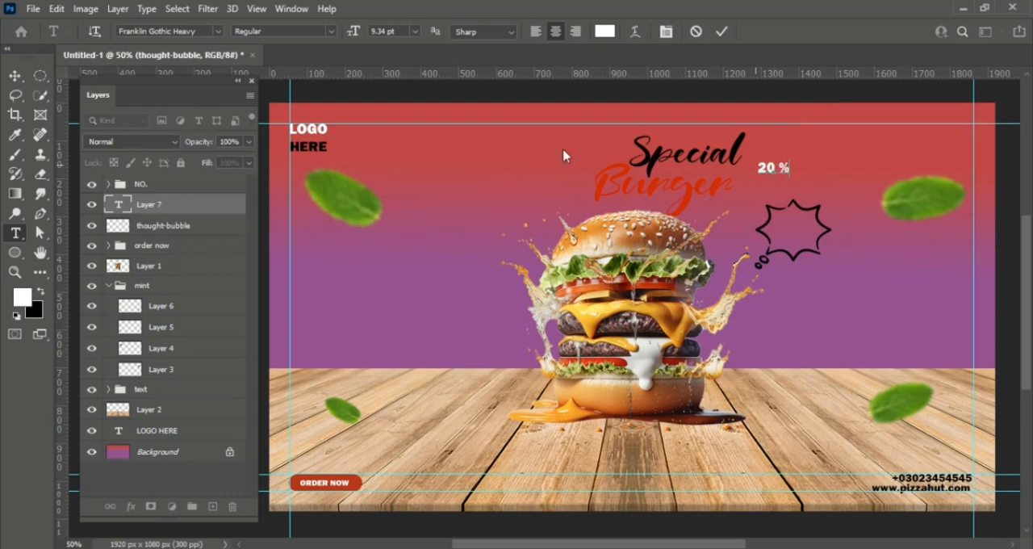
left_click(21, 75)
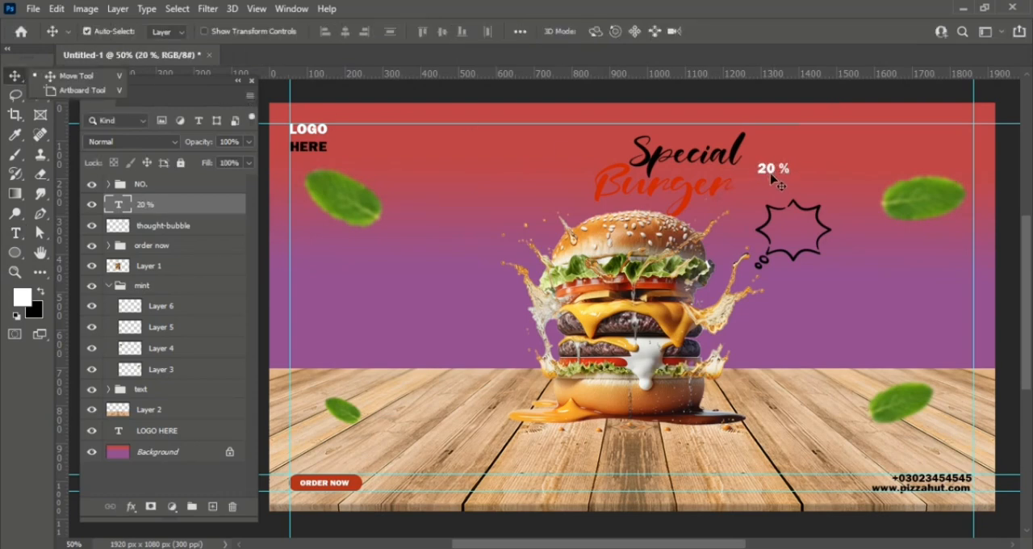
- Move the "20 %" text into the thought bubble and duplicate it below the bubble, changing the copy's text to "Discount"
left_click_drag(768, 172, 746, 292)
key("t")
type("D")
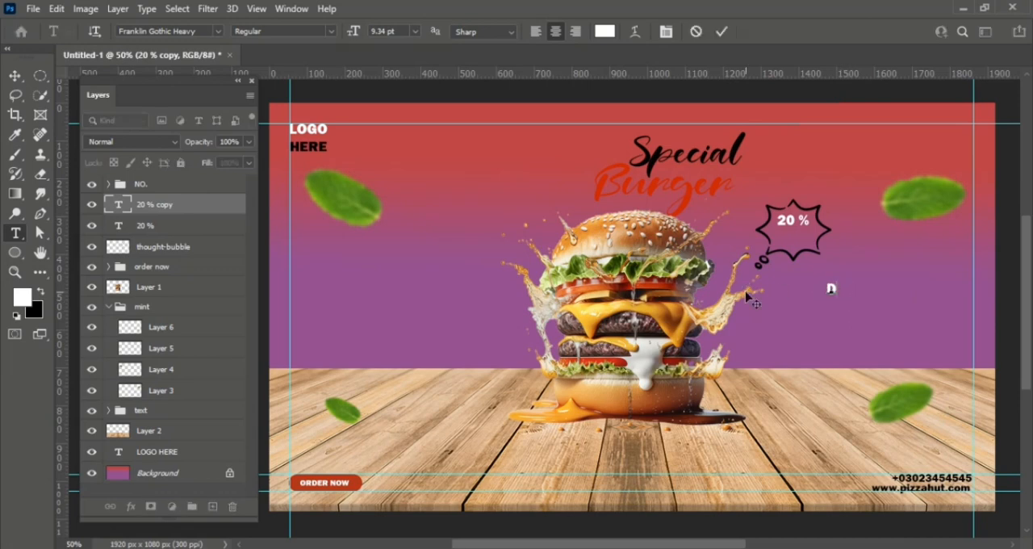
type("ISCOUNT")
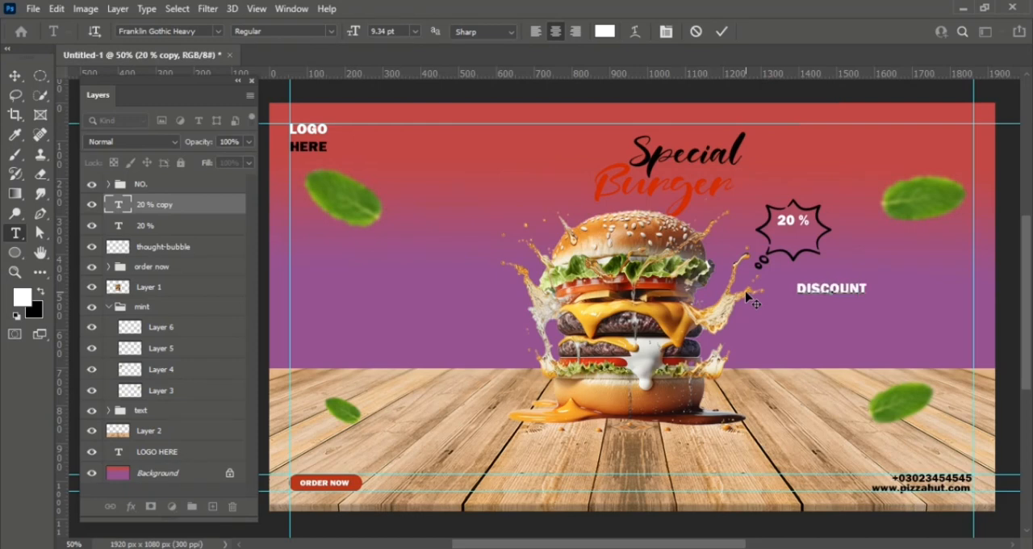
key("BackSpace")
key("BackSpace")
key("BackSpace")
key("BackSpace")
key("BackSpace")
key("BackSpace")
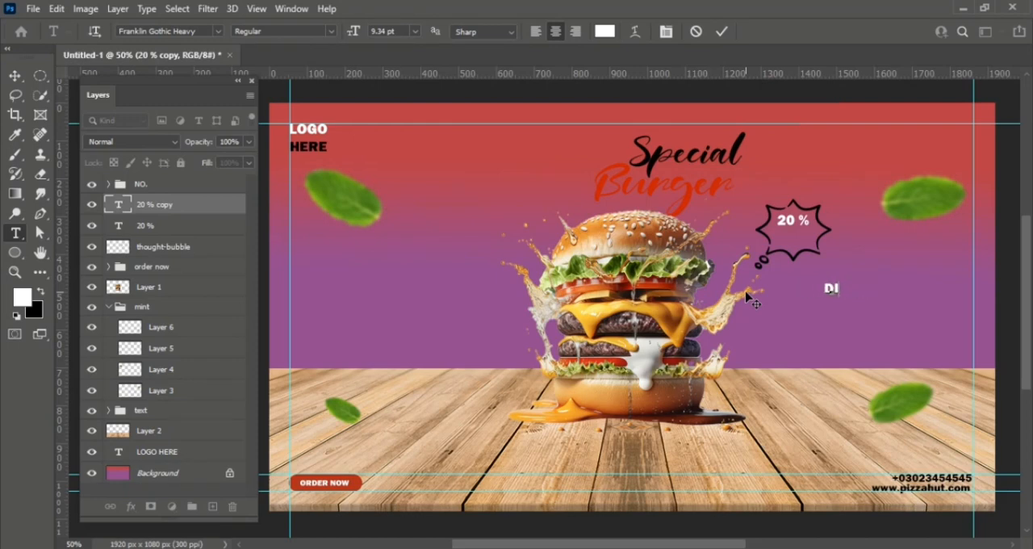
type("iscount")
left_click(724, 32)
key("v")
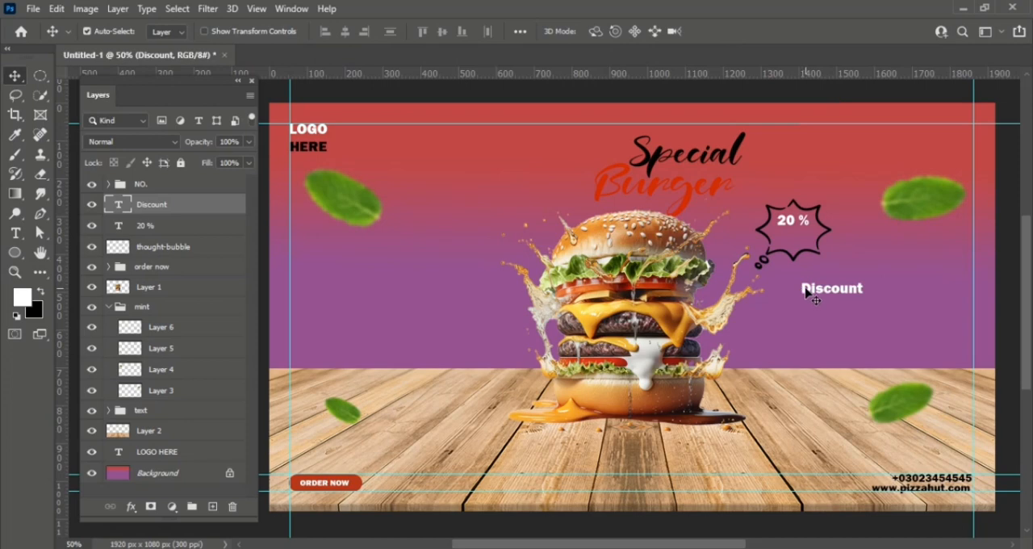
- Place "Discount" directly beneath "20 %" inside the thought bubble and align both text layers on their horizontal centers
left_click_drag(807, 290, 769, 234)
key("ctrl+t")
key("Return")
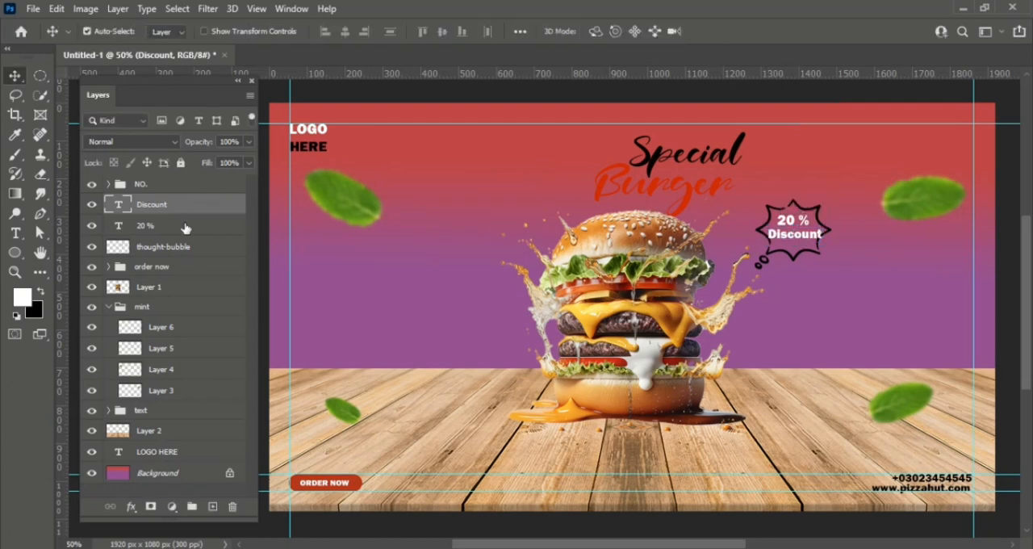
key("shift+alt+bracketleft")
left_click(345, 30)
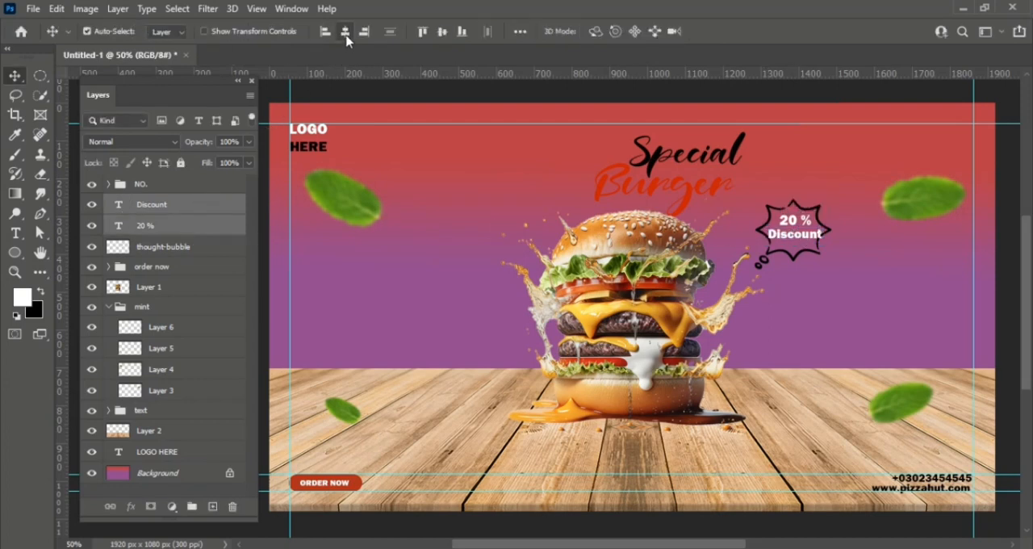
left_click(805, 276)
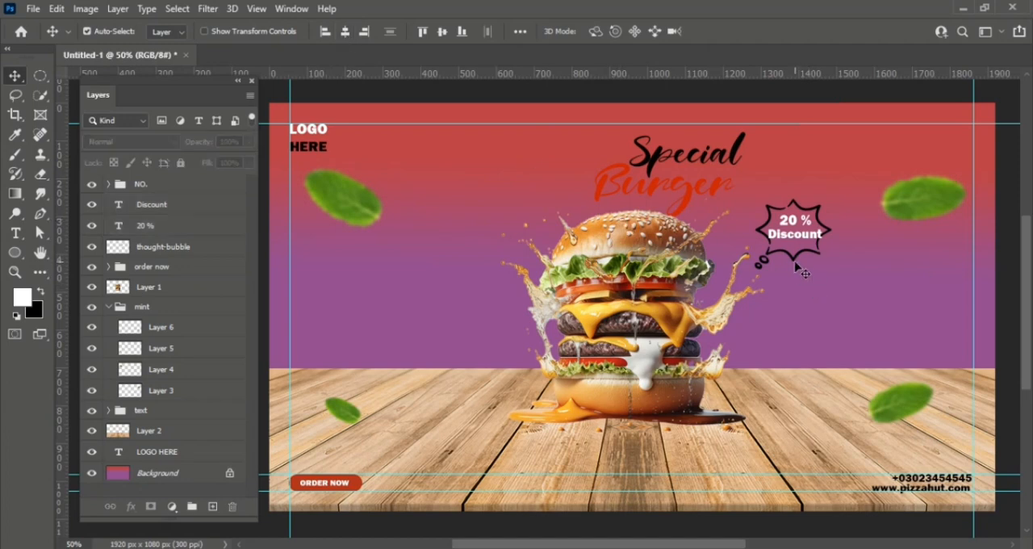
- Scale the thought bubble up to 125.35% around its center
left_click(803, 271)
key("ctrl+t")
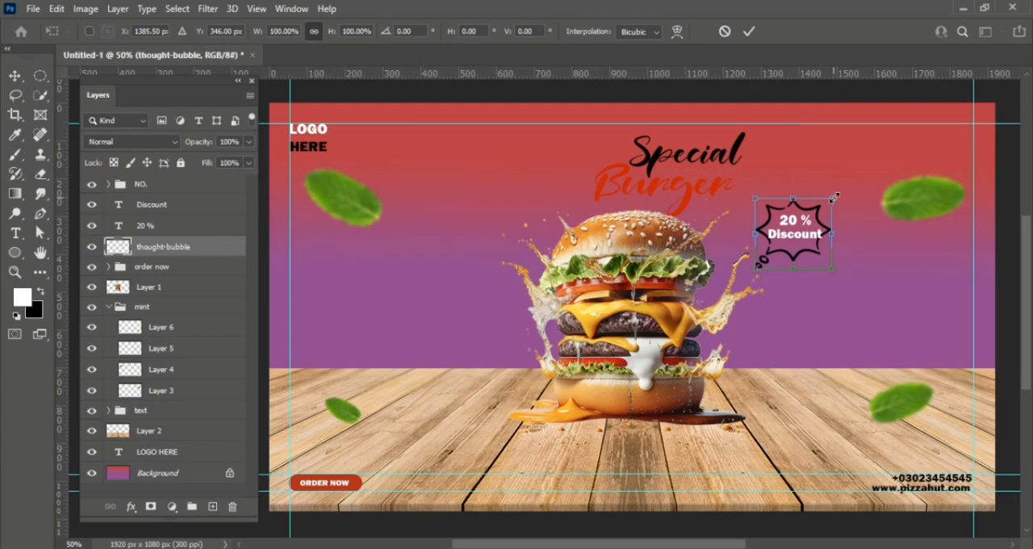
left_click_drag(834, 196, 846, 195)
key("Return")
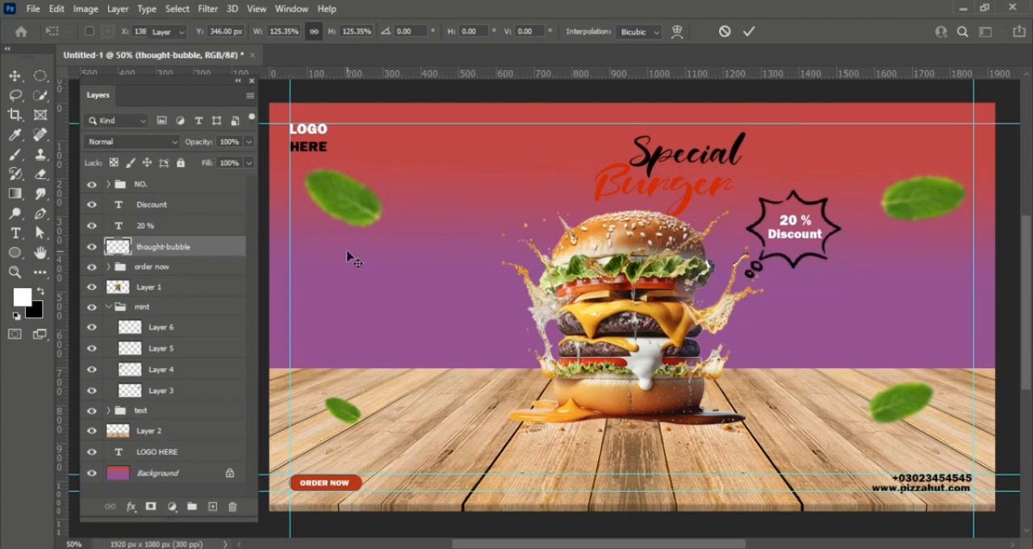
- Align the "Discount", "20 %" and "thought-bubble" layers on their horizontal centers, then deselect them
left_click(179, 212, "shift")
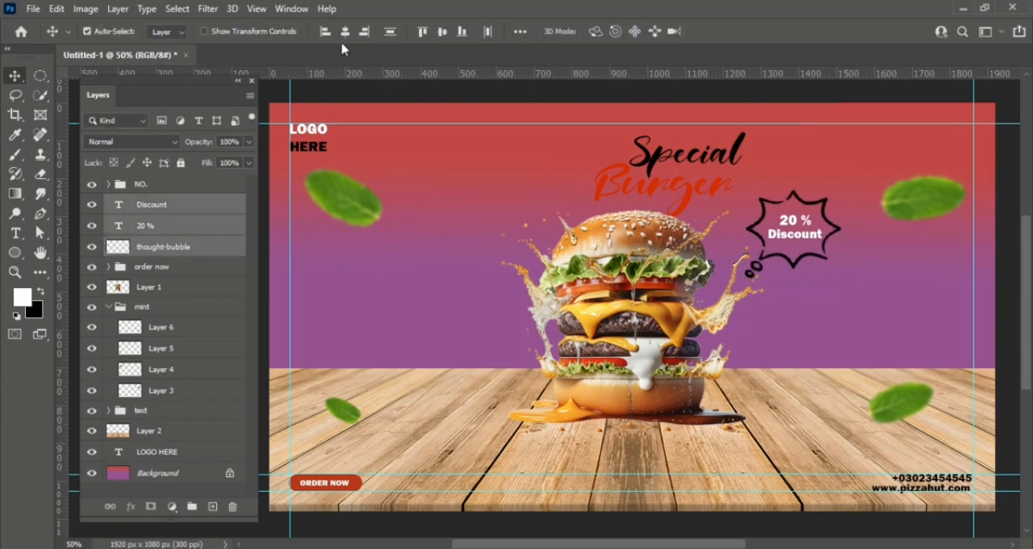
left_click(344, 30)
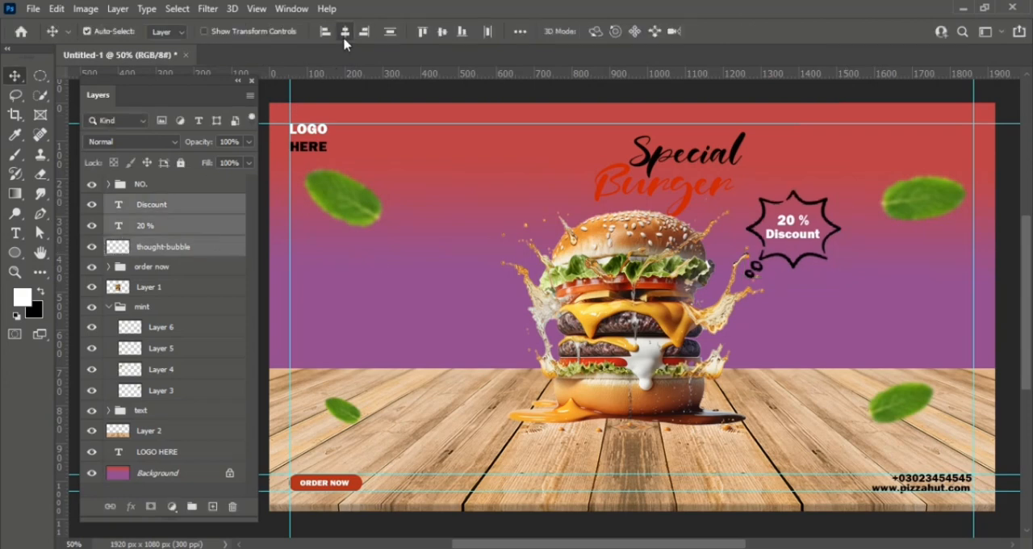
left_click(464, 189)
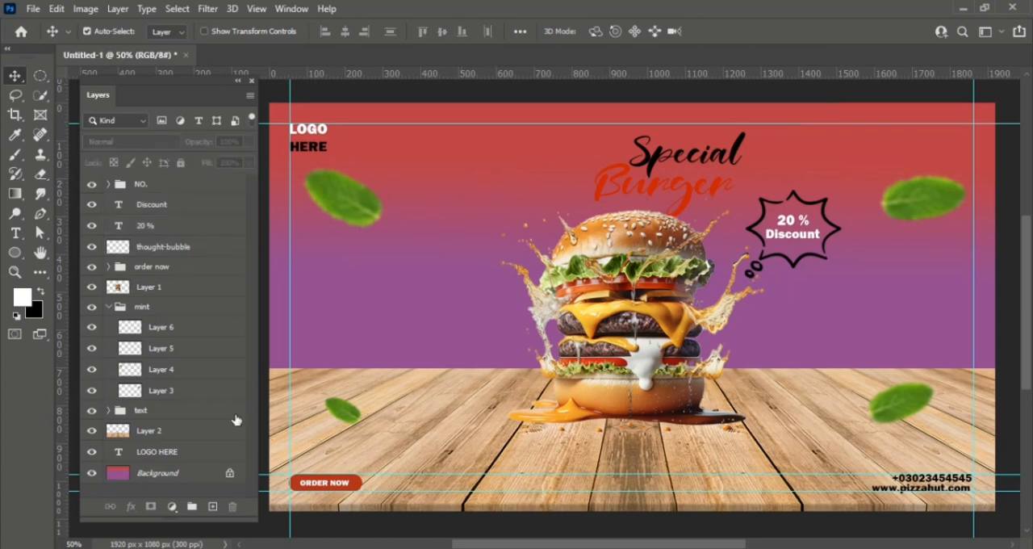
- Select Layer 2, the wooden floor, for painting with the Brush tool and set the foreground color to orange f5af34
left_click(519, 307)
key("b")
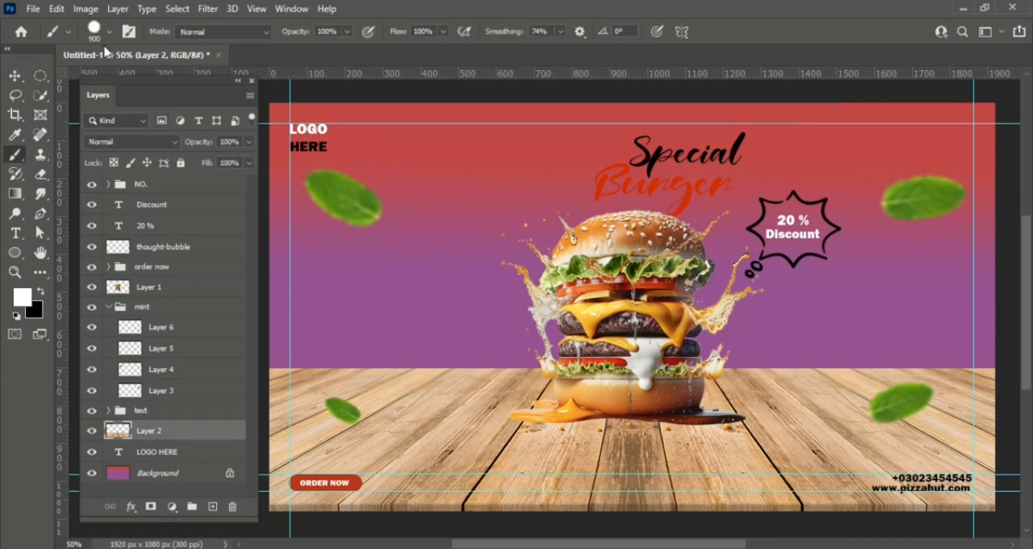
left_click(25, 300)
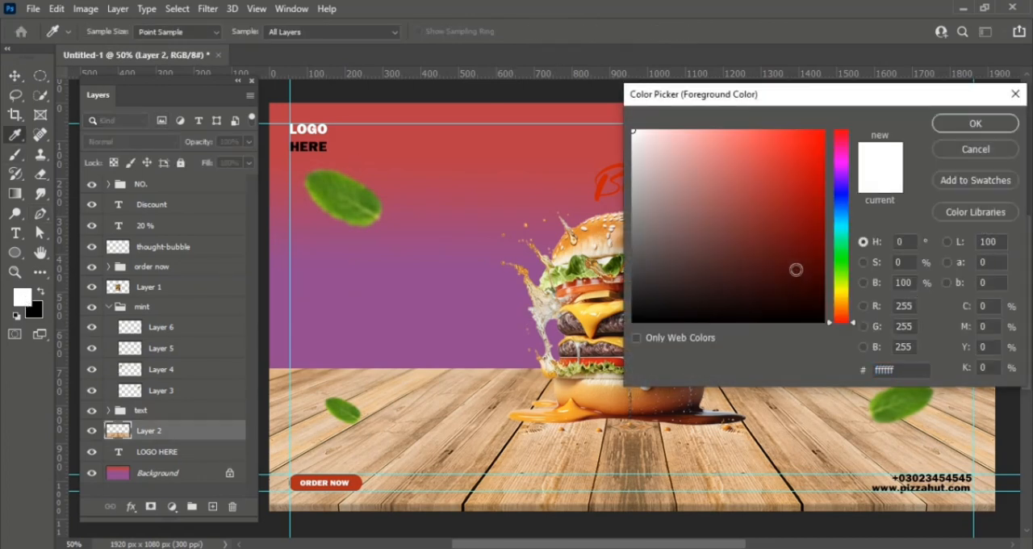
left_click(842, 300)
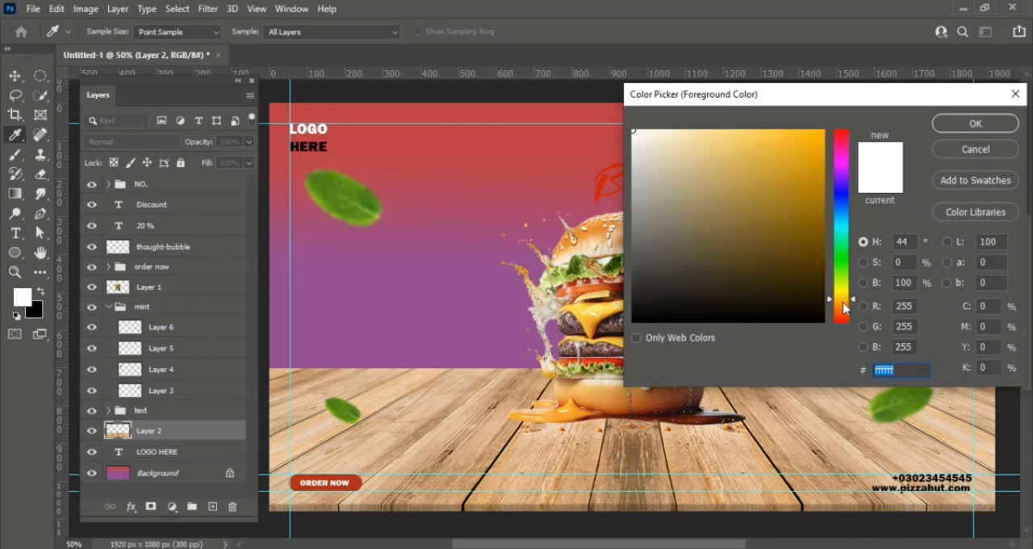
left_click(844, 305)
left_click(784, 137)
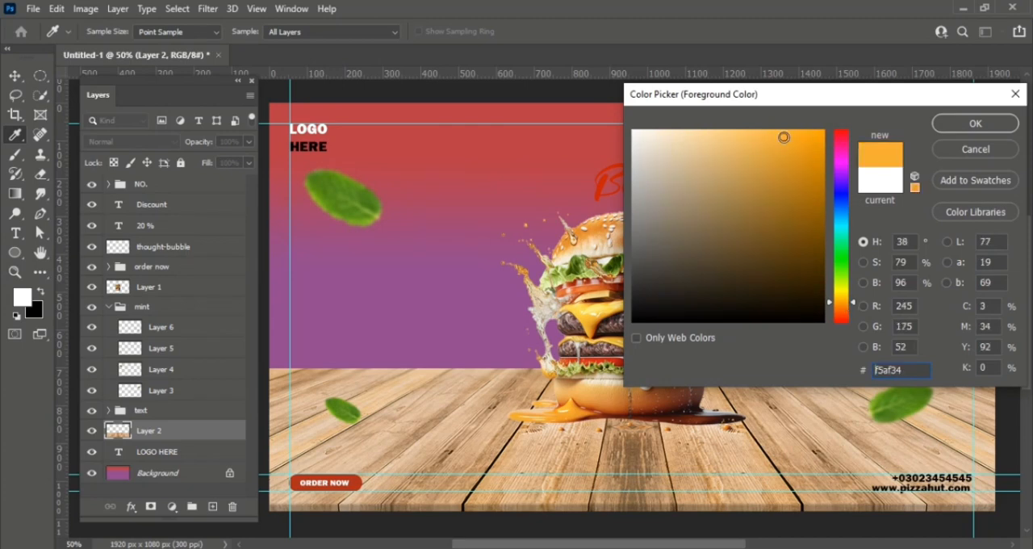
key("Return")
key("b")
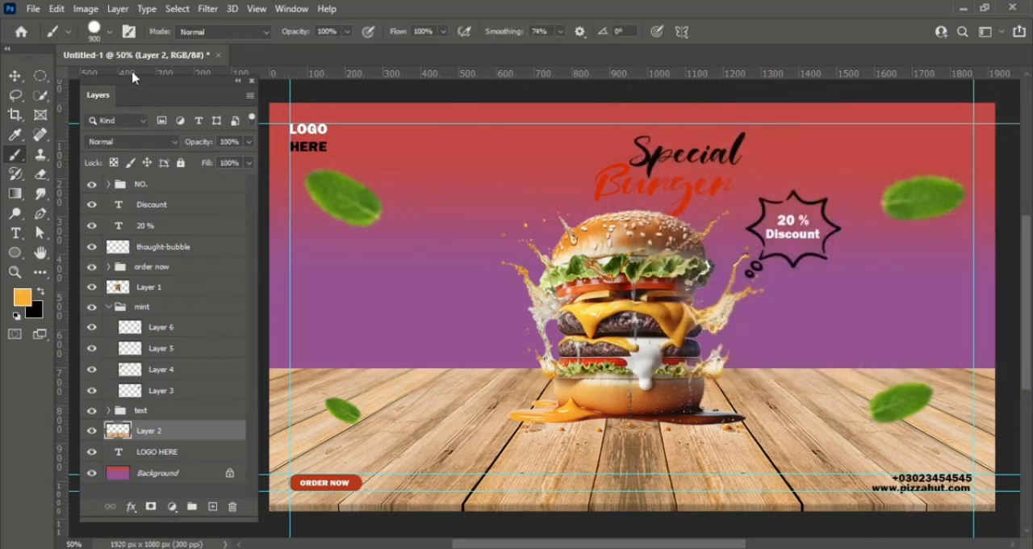
- Paint a large orange glow behind the burger on Layer 2 with a 1400 px soft round brush
left_click(105, 37)
double_click(131, 240)
left_click(634, 299)
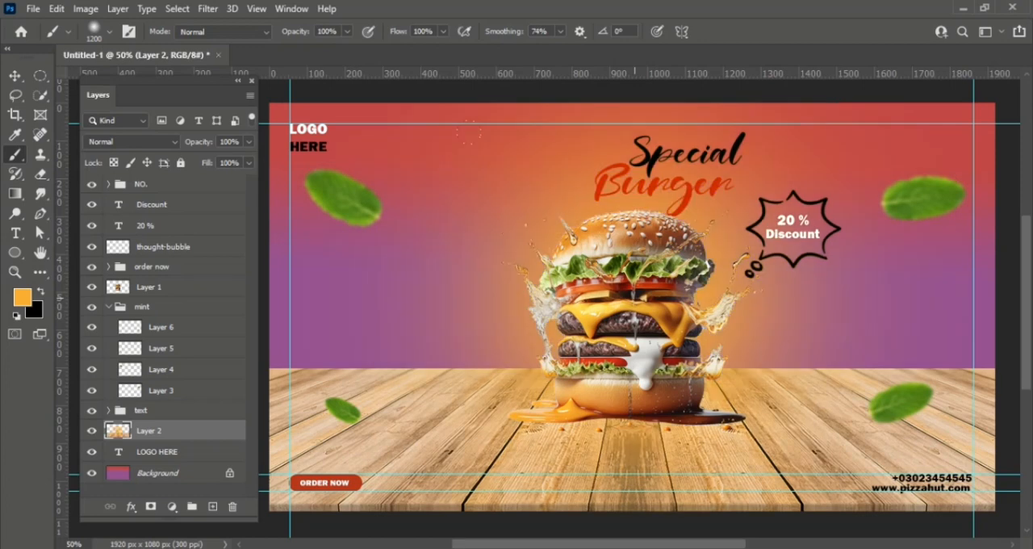
key("ctrl+z")
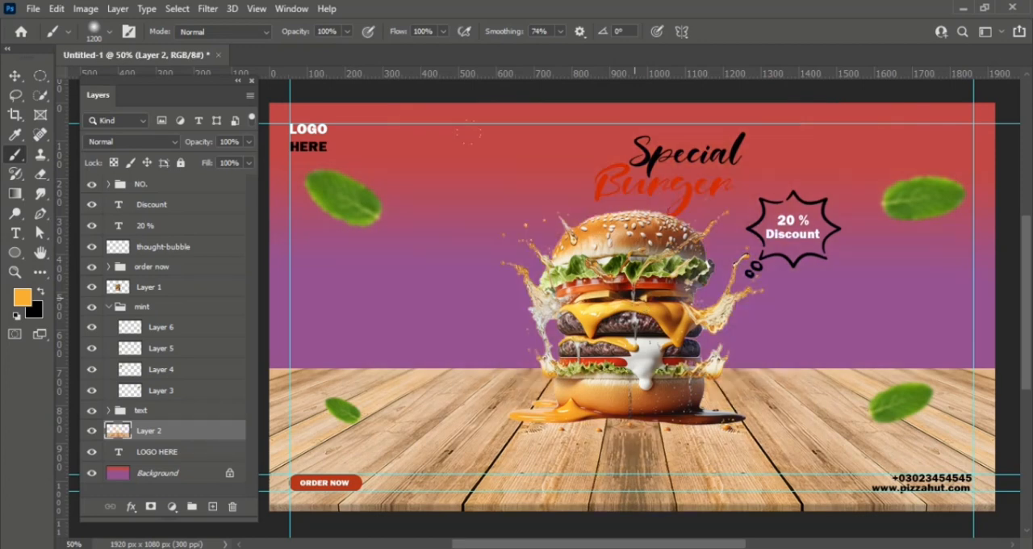
key("ctrl+shift+z")
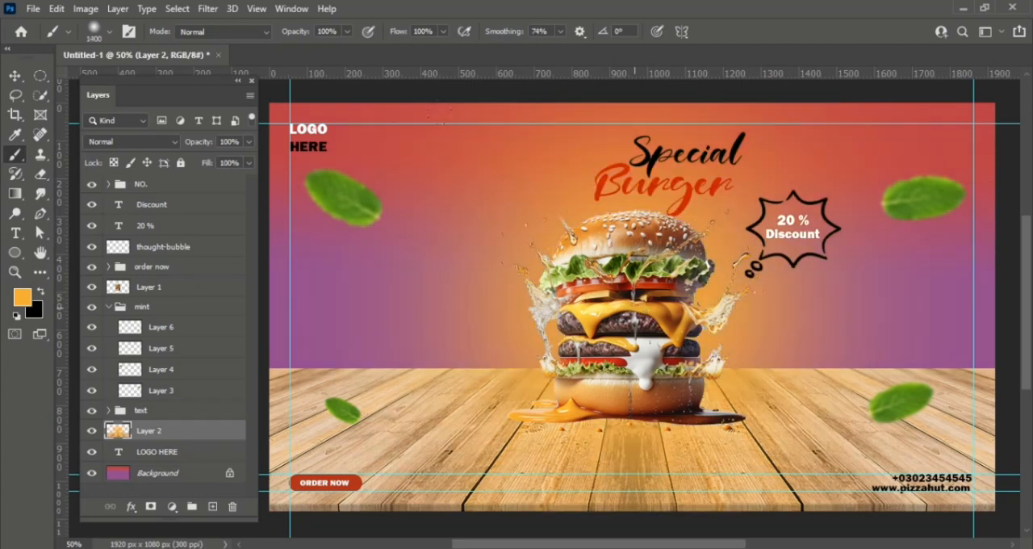
key("v")
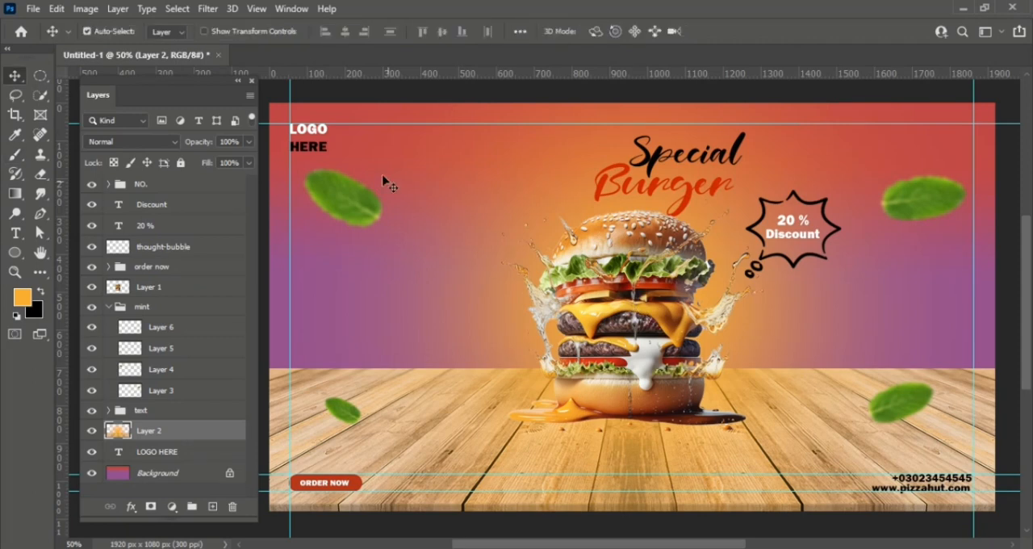
- Add the text "BURGER" between the upper-left mint leaf and the "Special Burger" heading, on a new layer above the "NO." group
left_click(197, 187)
key("t")
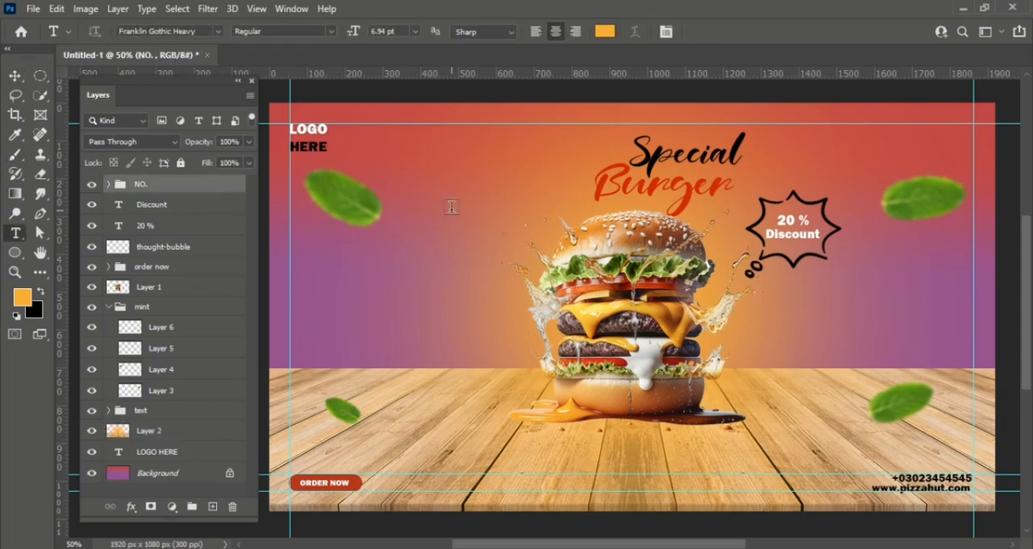
left_click(445, 190)
key("BackSpace")
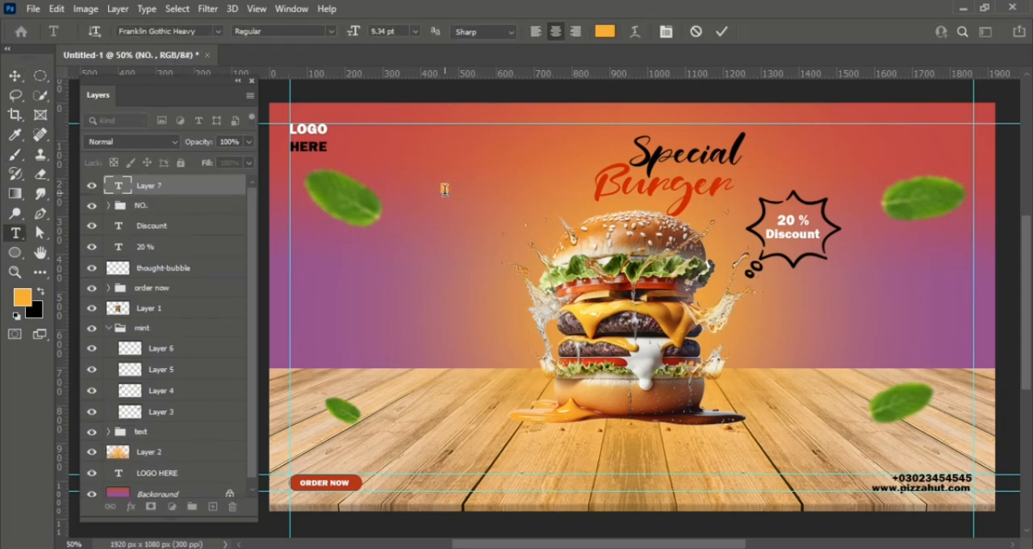
type("BURGER")
- Color the letters "BUR" with the heading's red c61f06 and the letters "GER" white ffffff
double_click(445, 190)
left_click(604, 30)
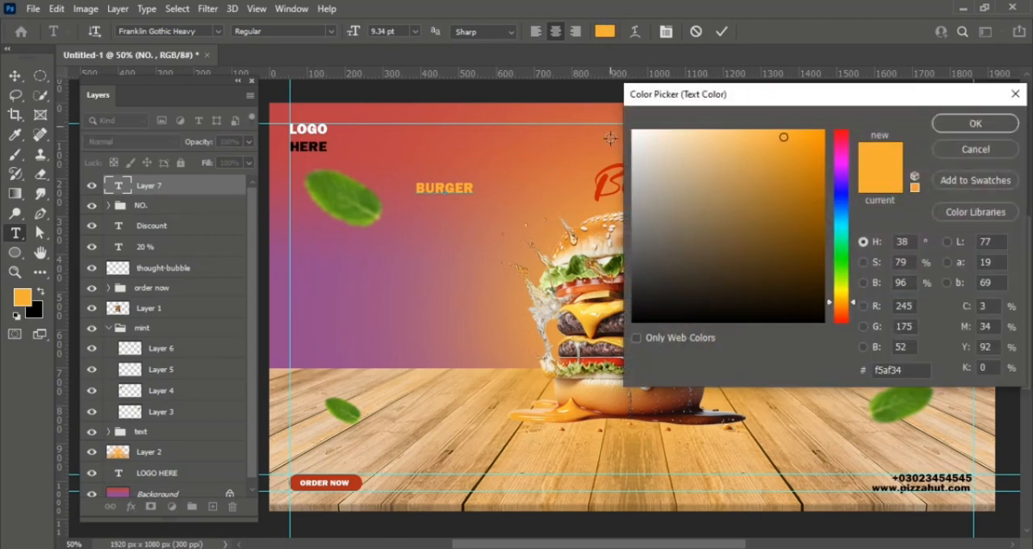
left_click(599, 186)
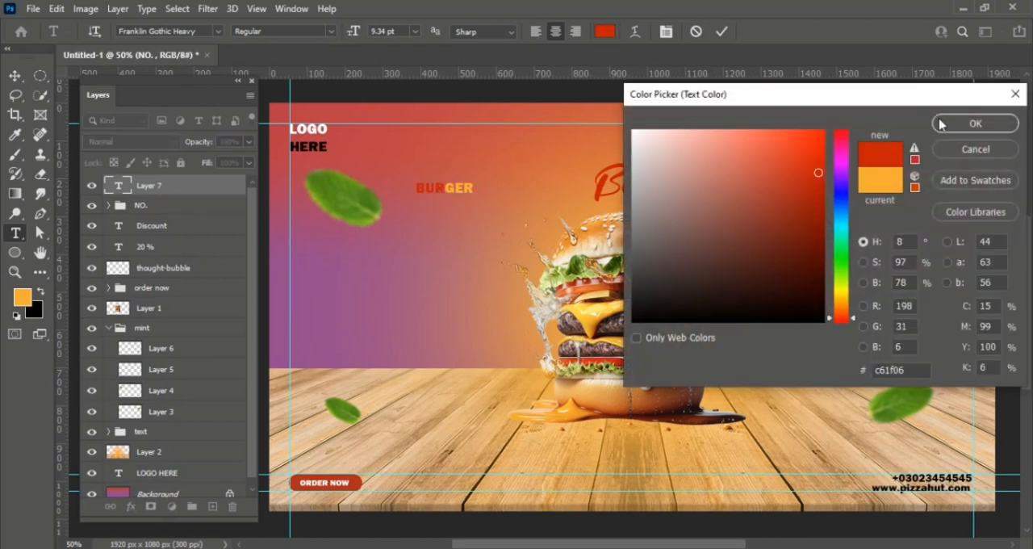
left_click(969, 124)
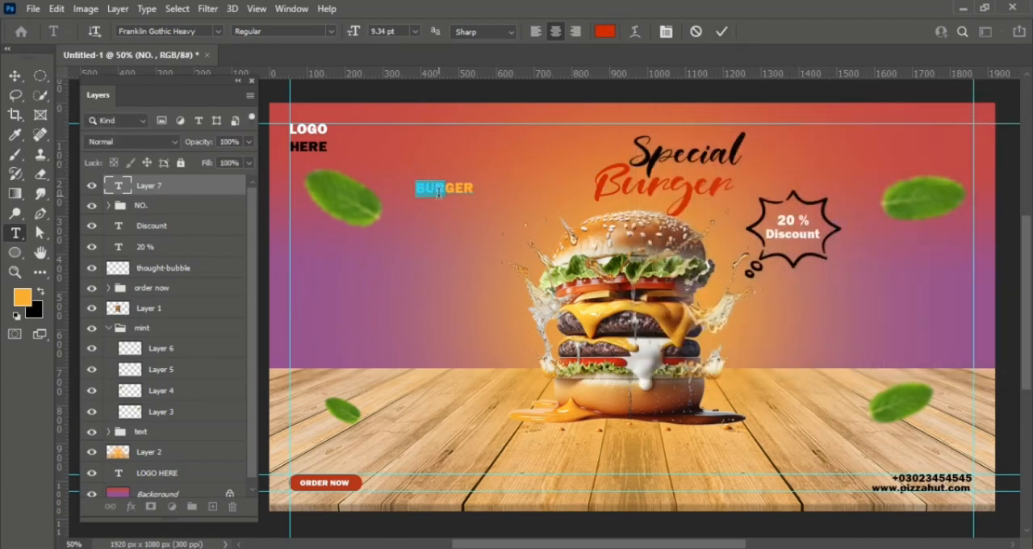
left_click_drag(446, 188, 497, 188)
left_click(605, 32)
type("ffffff")
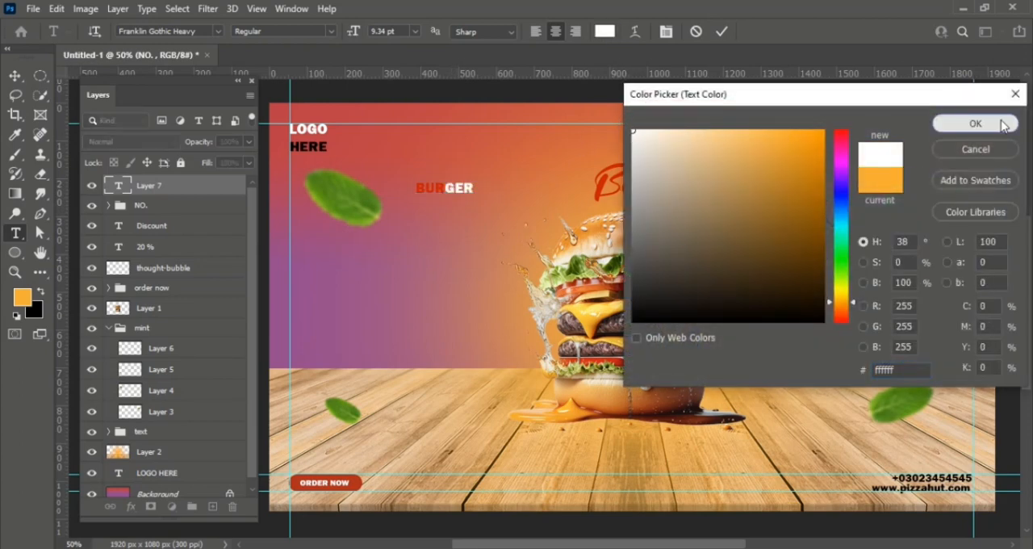
left_click(975, 123)
- Set the whole "BURGER" text in Nexa Rust Sans-Trial Black 2 and move its layer directly above the Background layer
left_click_drag(446, 188, 391, 190)
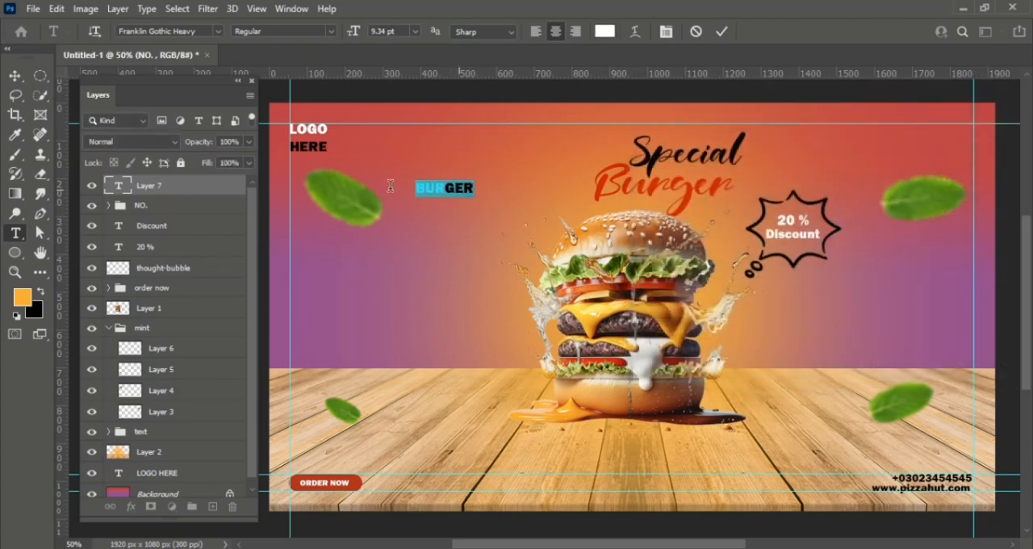
left_click(217, 32)
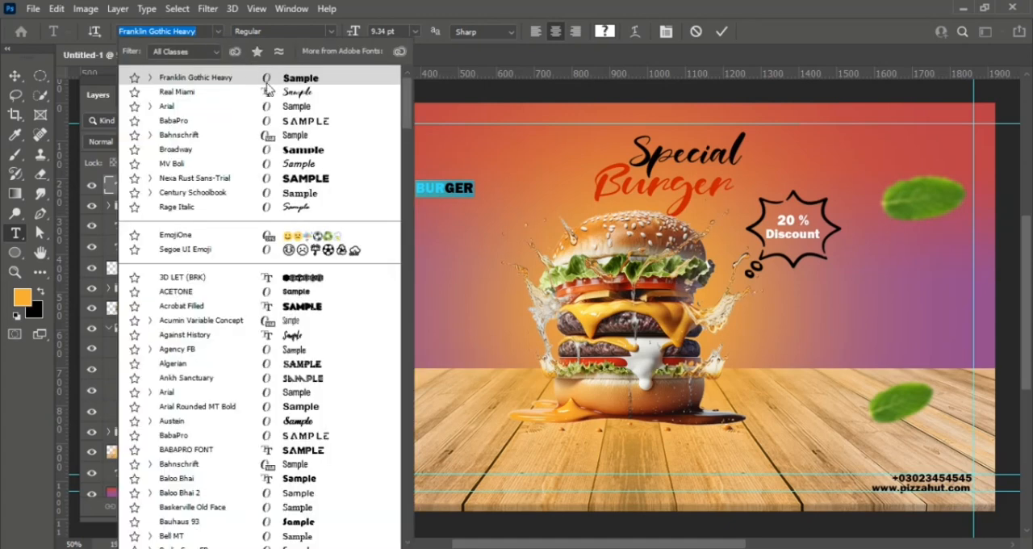
left_click(310, 182)
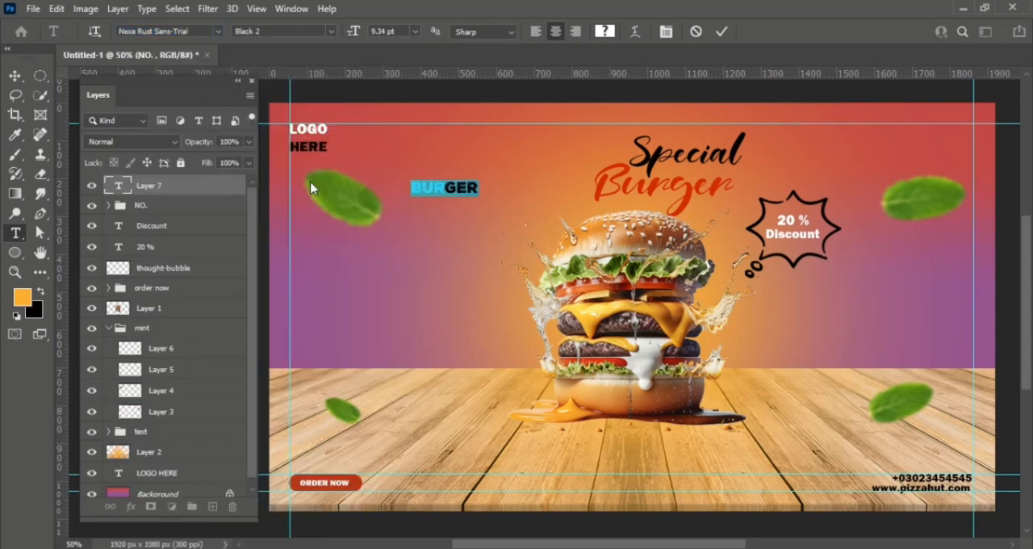
left_click(721, 31)
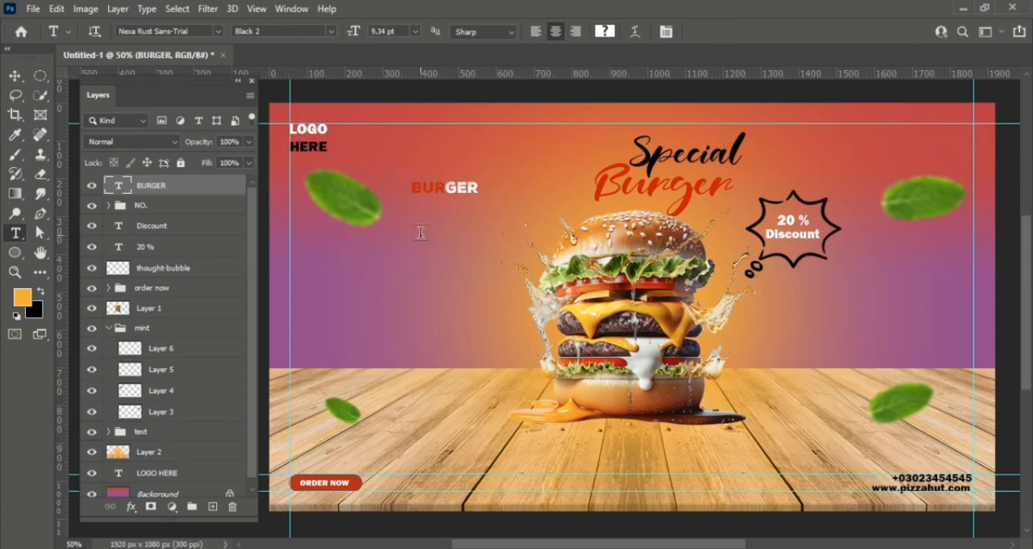
key("v")
left_click_drag(225, 182, 207, 484)
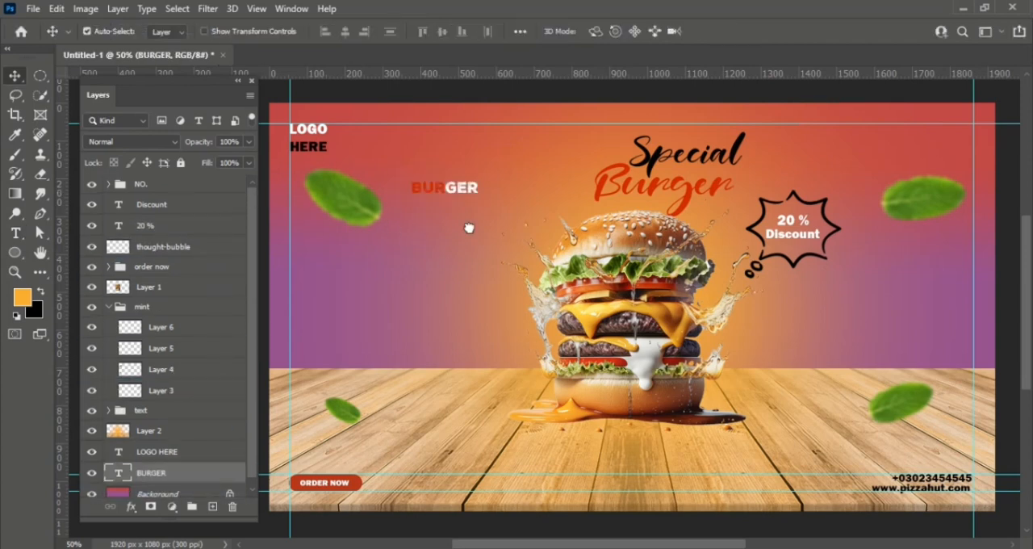
key("ctrl+t")
left_click_drag(480, 196, 652, 205)
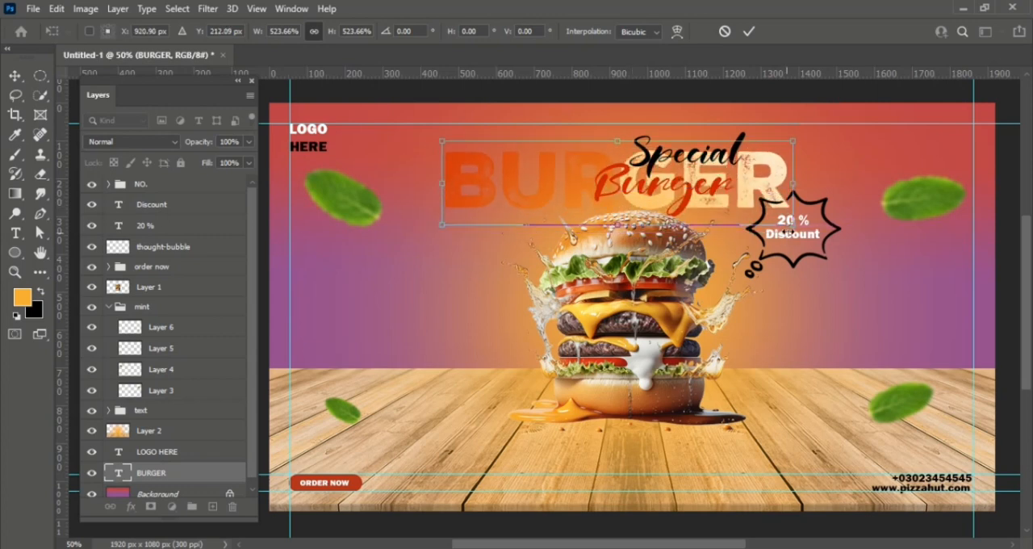
key("Escape")
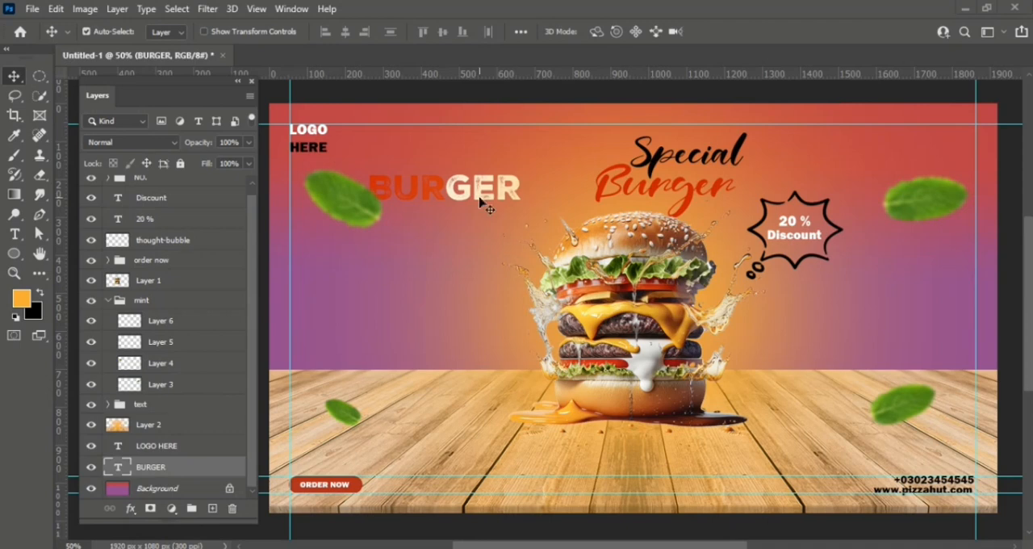
- Scale the "BURGER" text to 328.90 % and place it across the top of the canvas behind the "Special Burger" heading
key("ctrl+t")
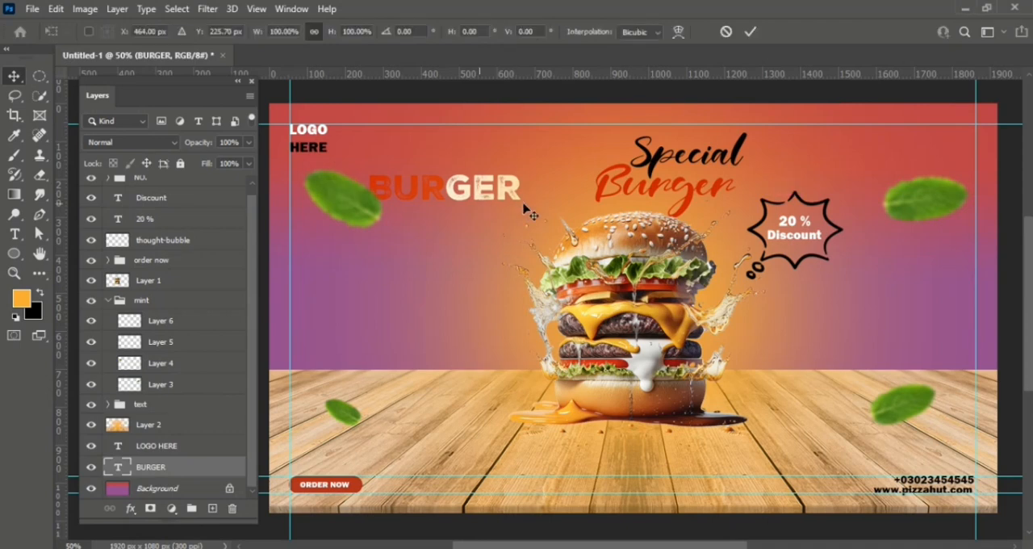
left_click_drag(368, 206, 673, 193)
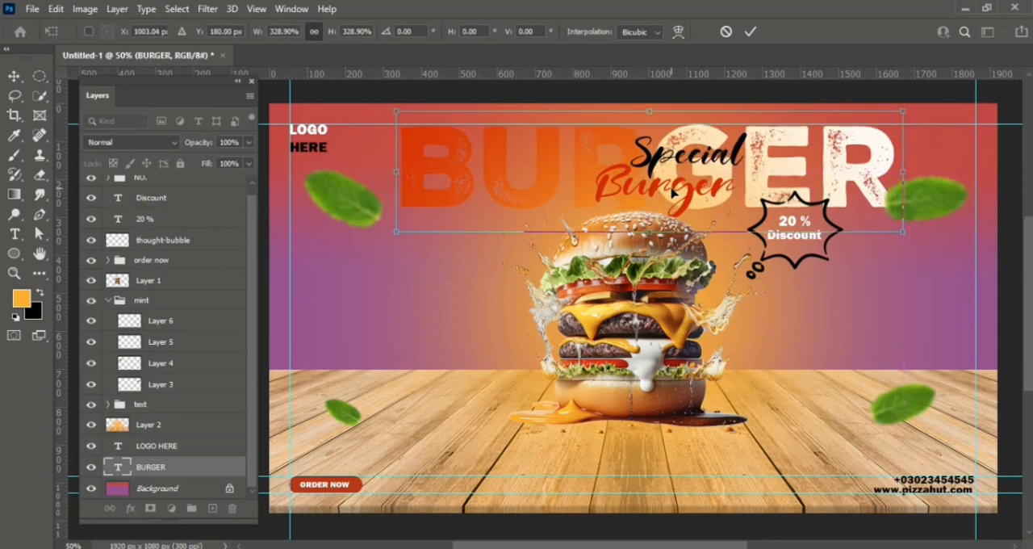
key("Return")
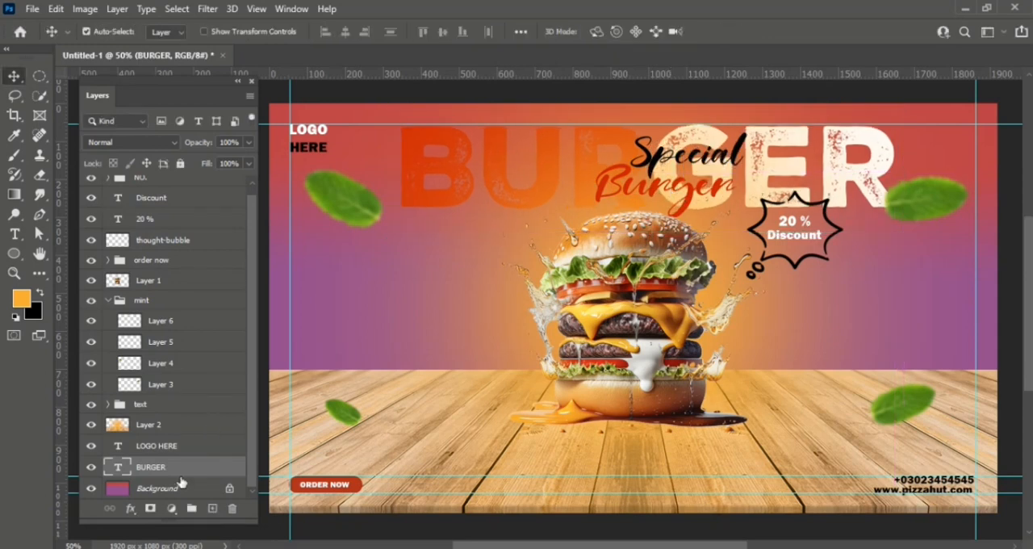
- Center the large "BURGER" text horizontally on the Background layer
left_click(178, 488)
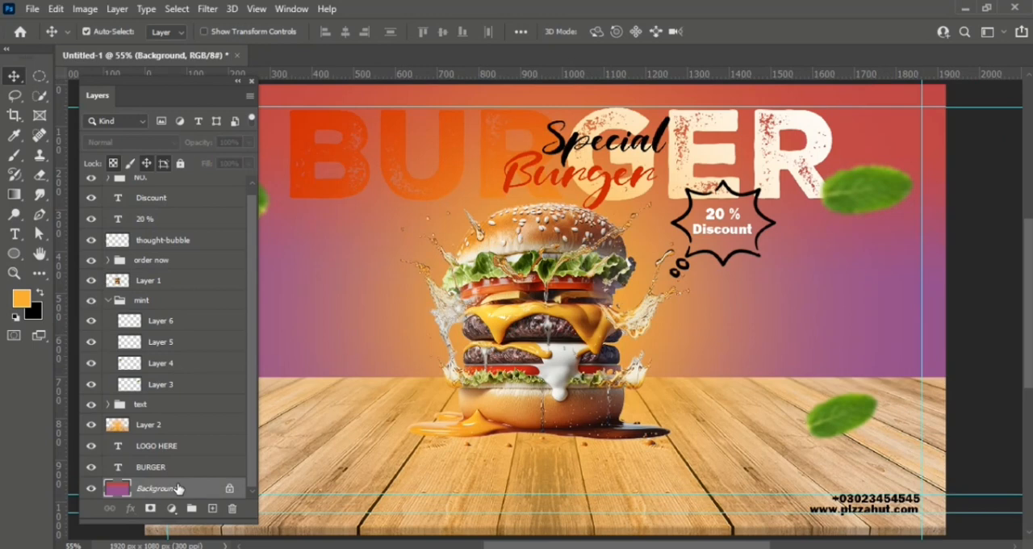
key("ctrl+plus")
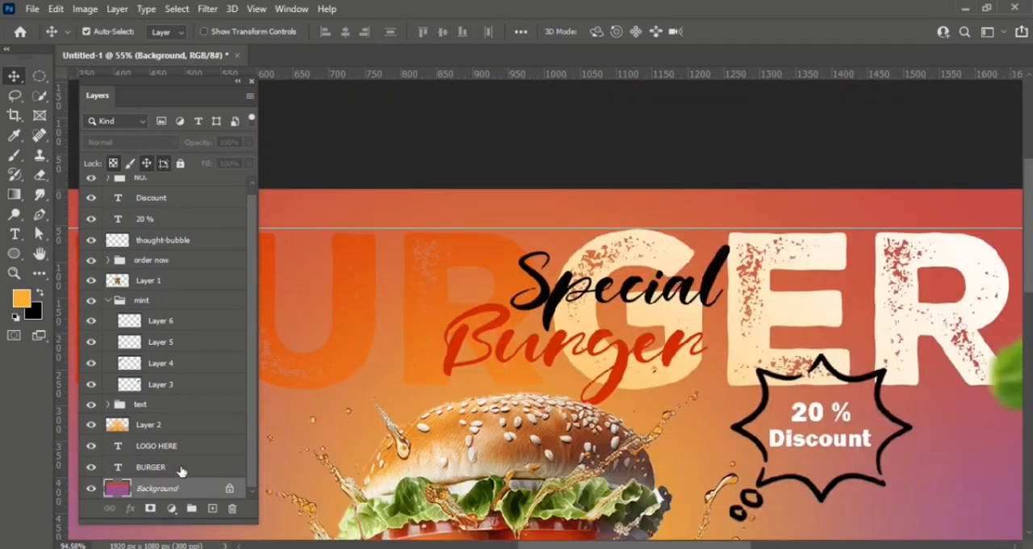
left_click(180, 468)
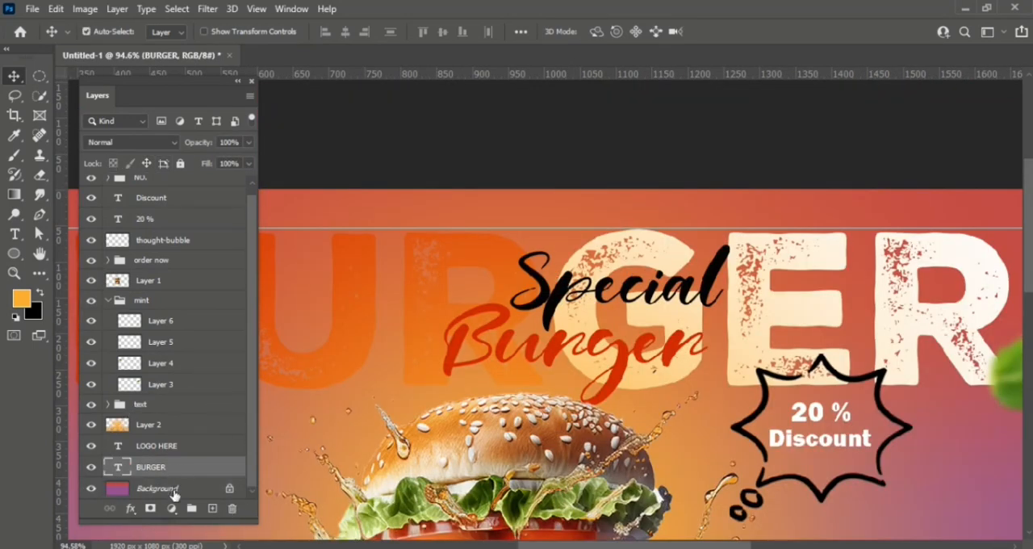
key("ctrl+0")
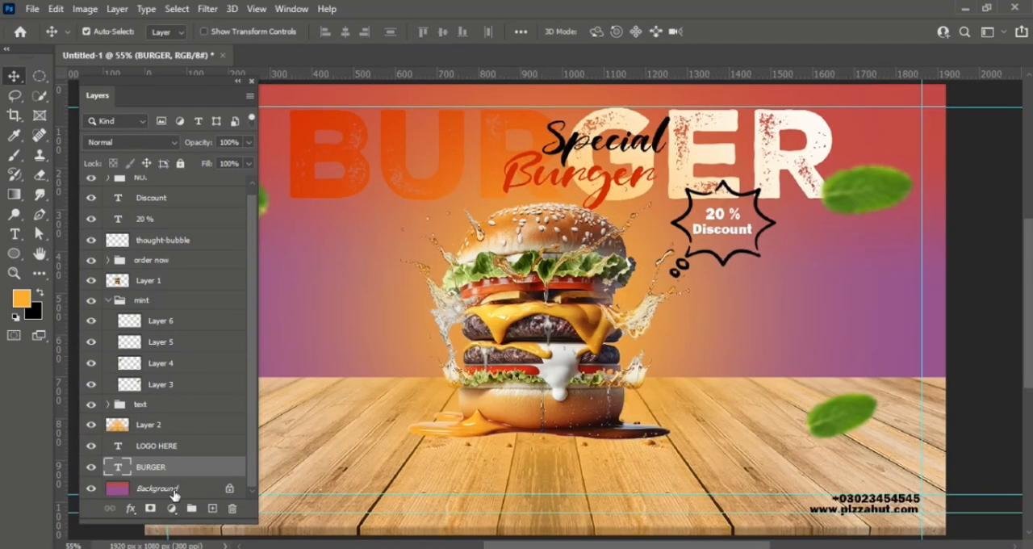
left_click(174, 490, "shift")
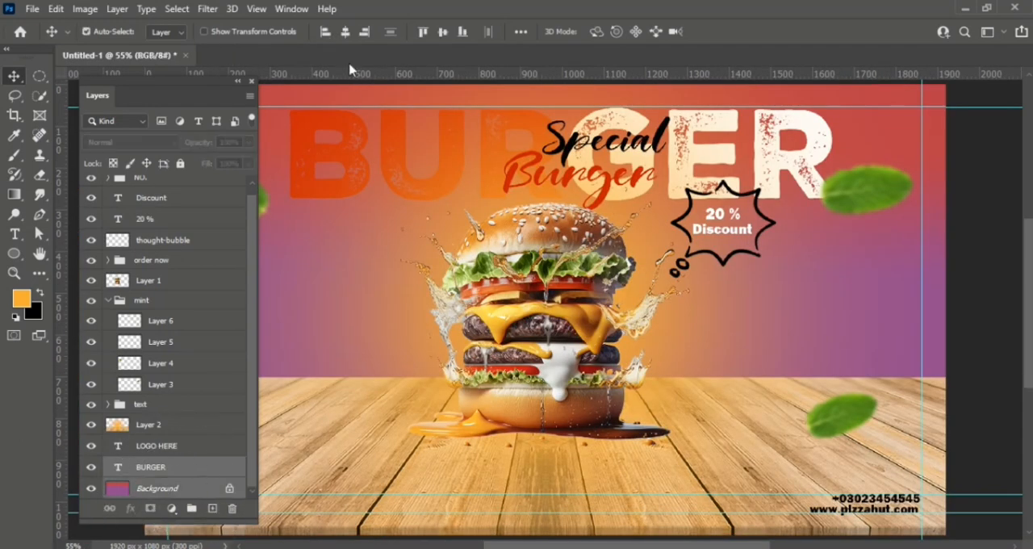
left_click(346, 32)
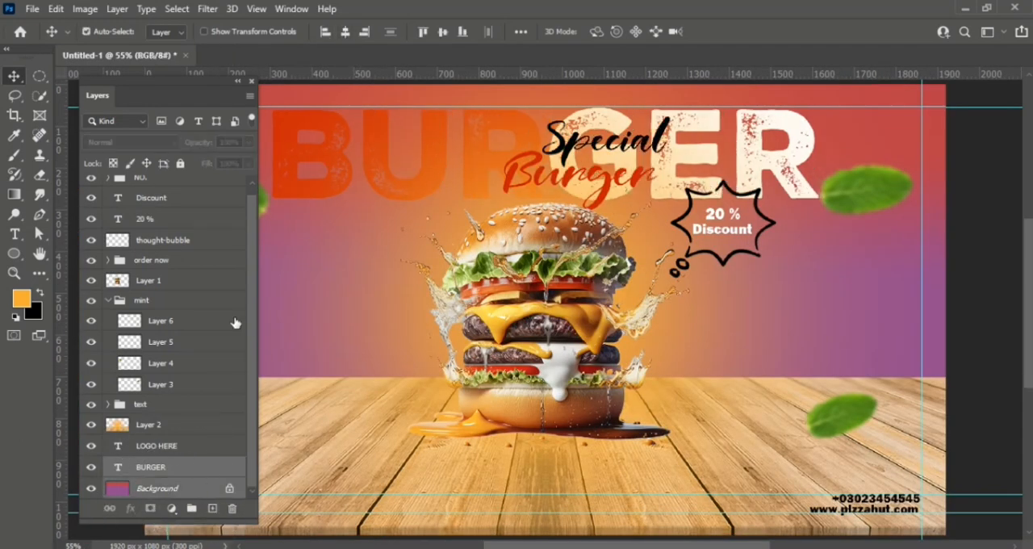
- Try to duplicate the large "BURGER" text downward on the canvas
key("ctrl+minus")
key("h")
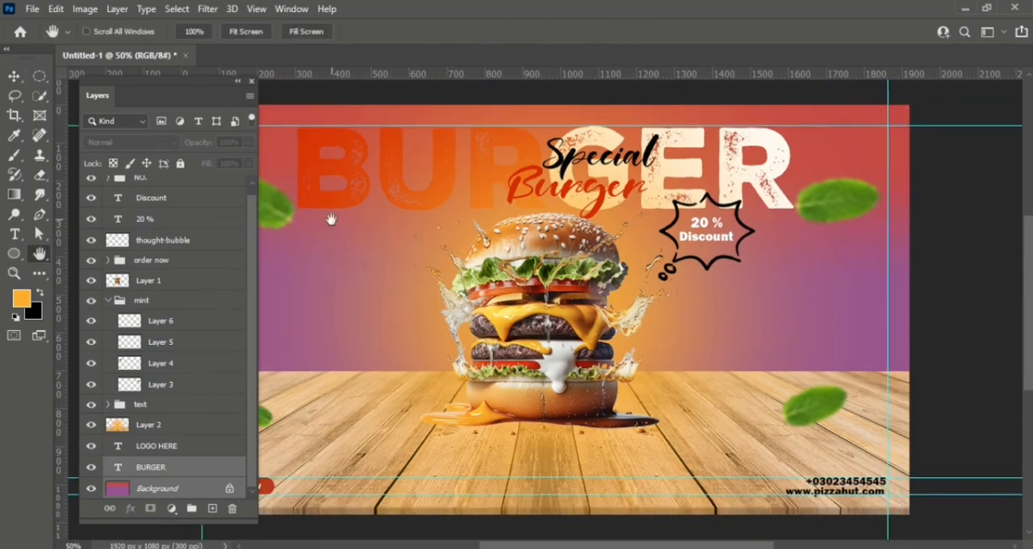
left_click_drag(351, 245, 426, 242)
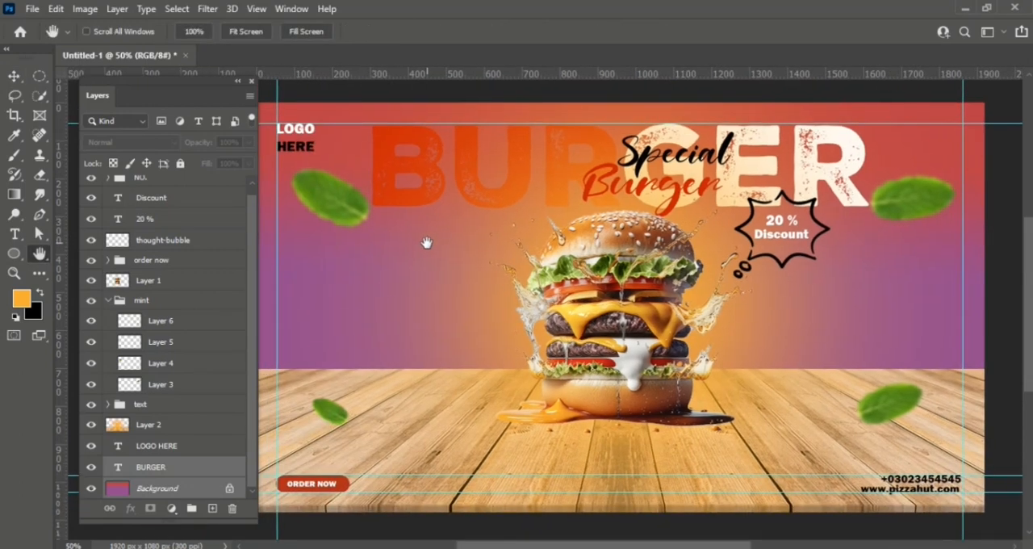
key("v")
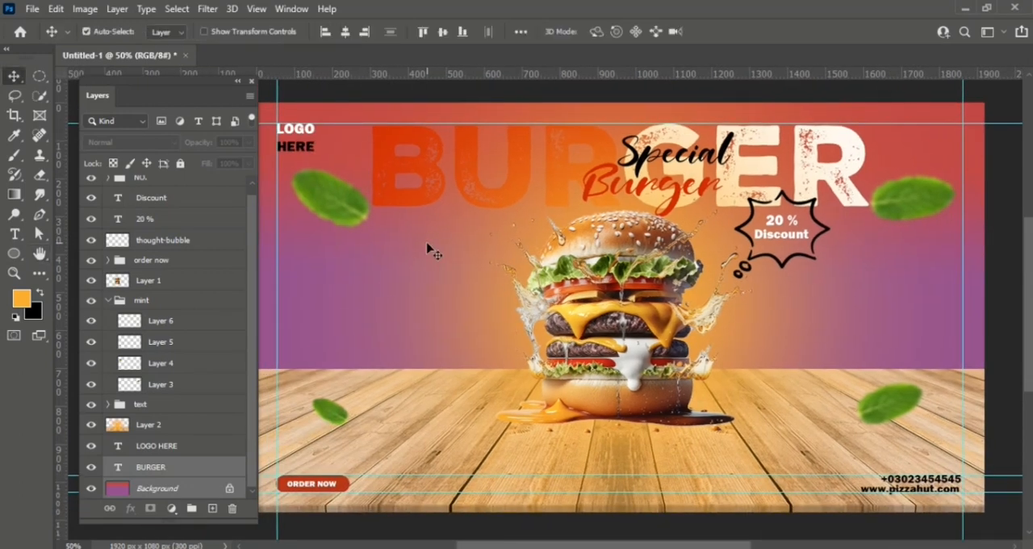
left_click(209, 477)
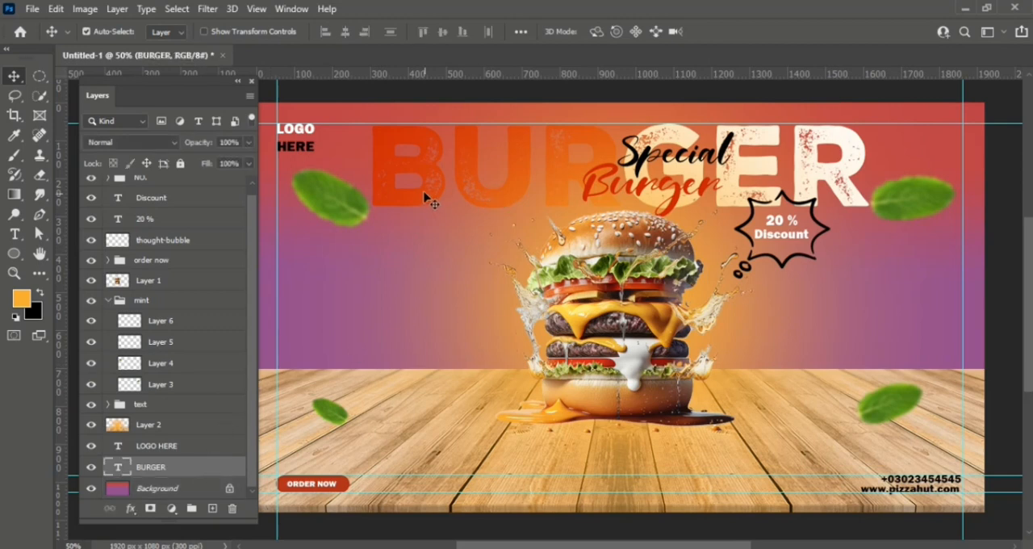
left_click_drag(438, 237, 438, 253)
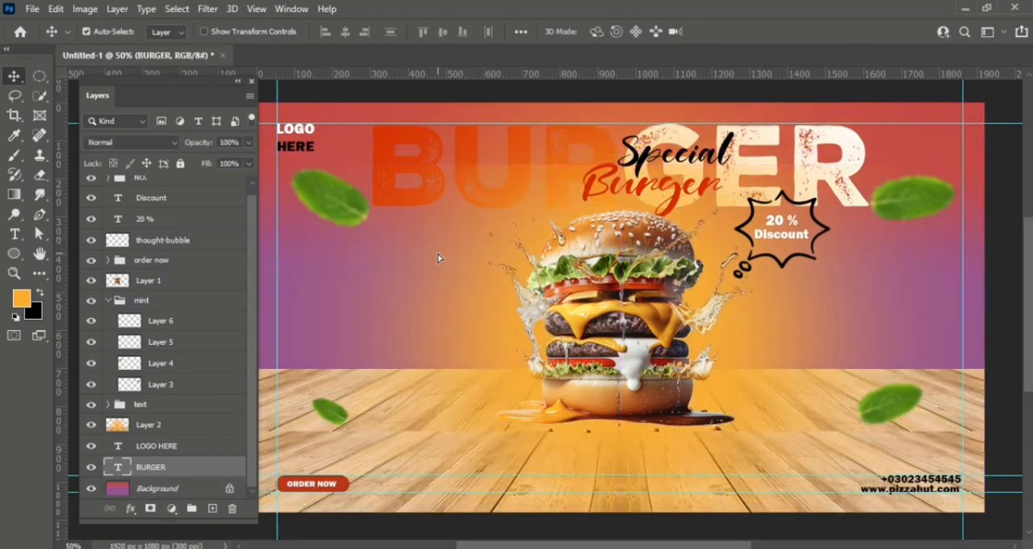
left_click(175, 490, "ctrl")
left_click(176, 466)
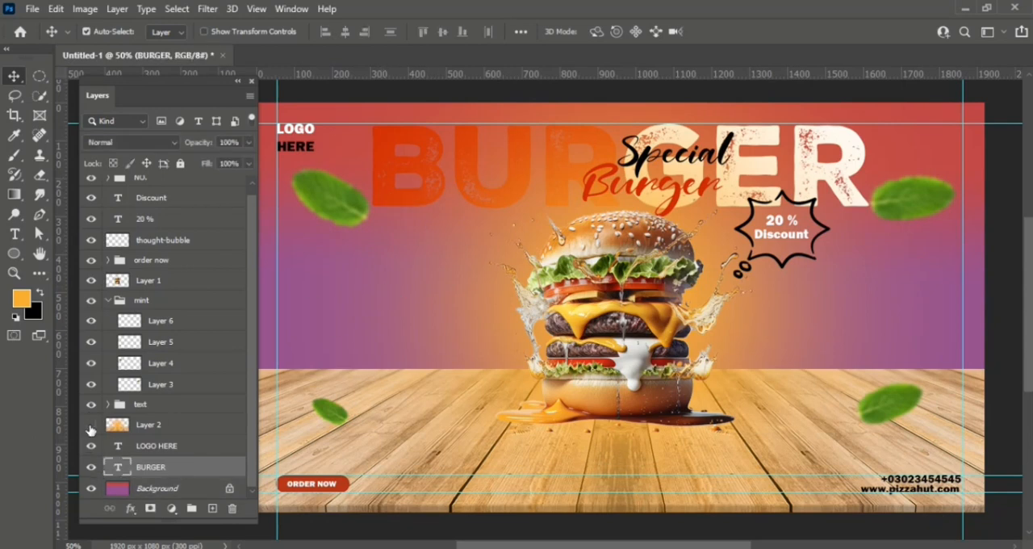
- With Layer 2 temporarily hidden, stack two copies of the "BURGER" text below the original to make three rows
left_click(90, 425)
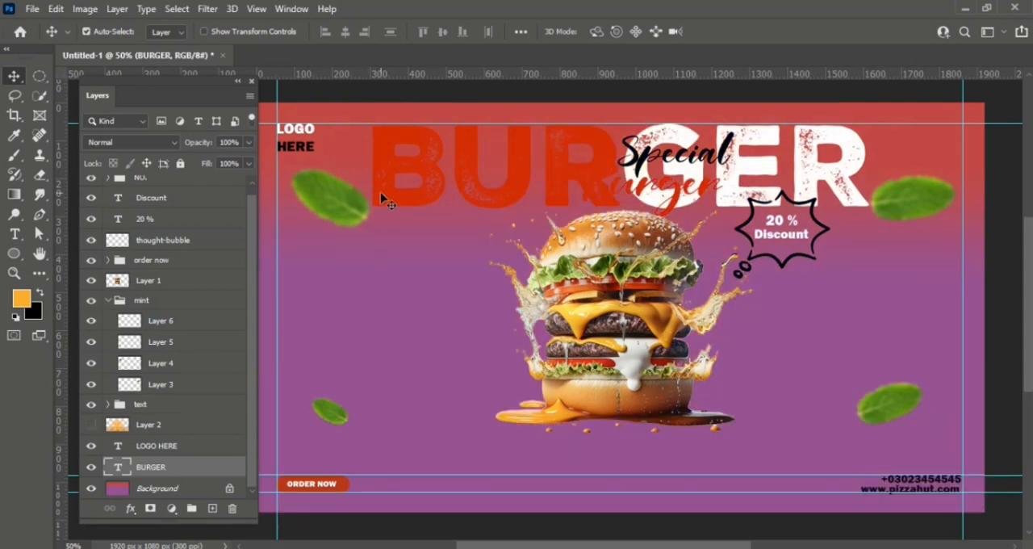
left_click_drag(383, 198, 385, 365)
scroll(253, 450, "down", 1)
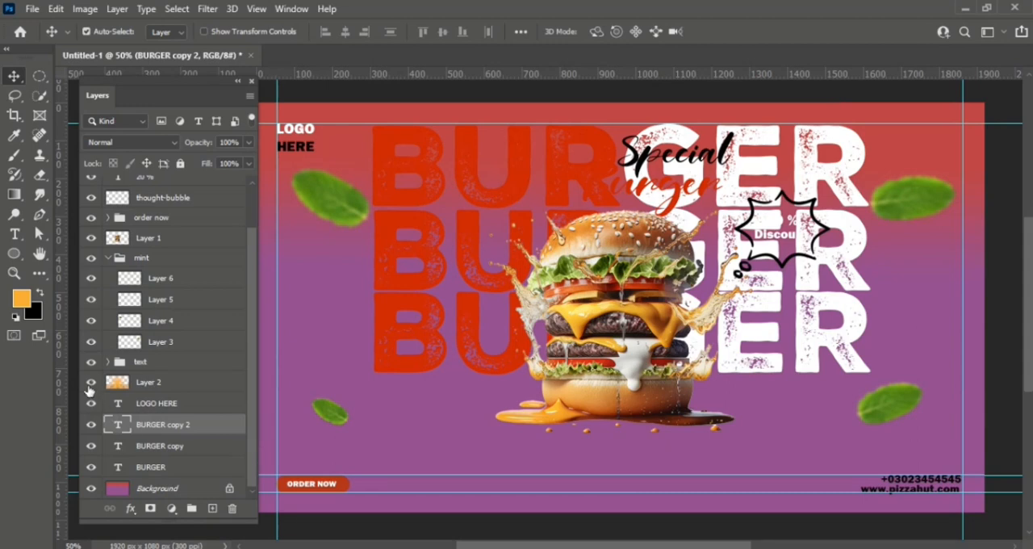
left_click(89, 383)
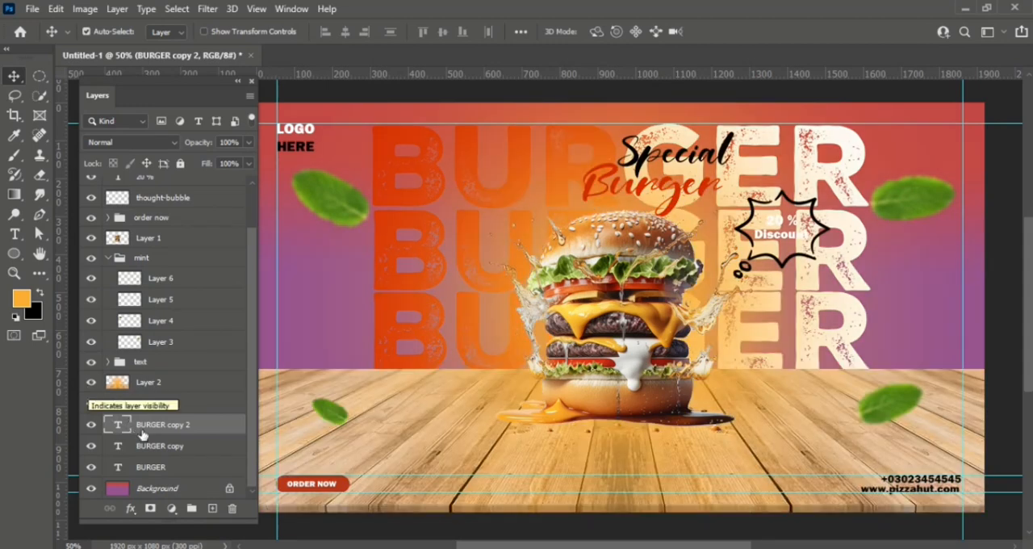
- Align the horizontal centers of the three "BURGER" layers and set their opacity to 46 %
left_click(173, 468, "shift")
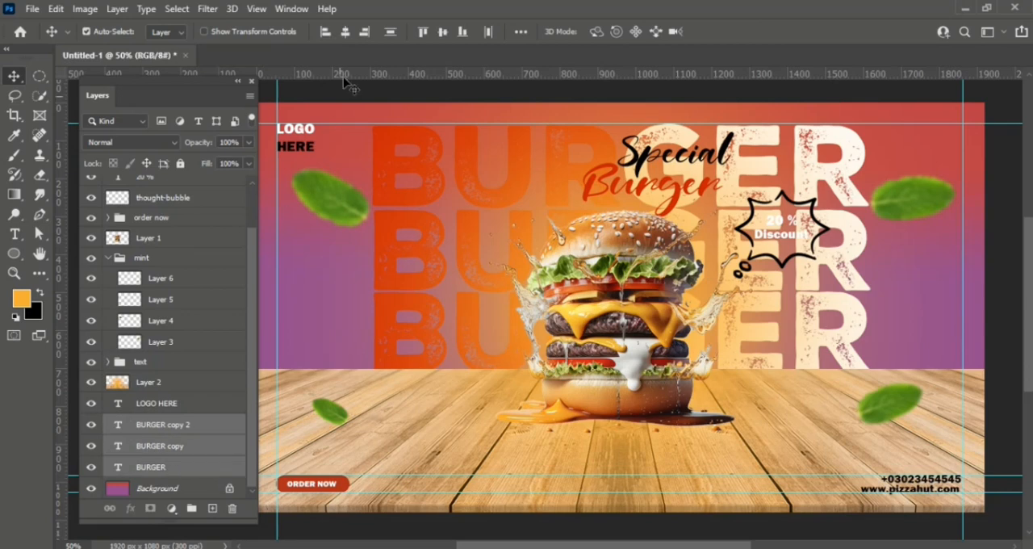
left_click(345, 32)
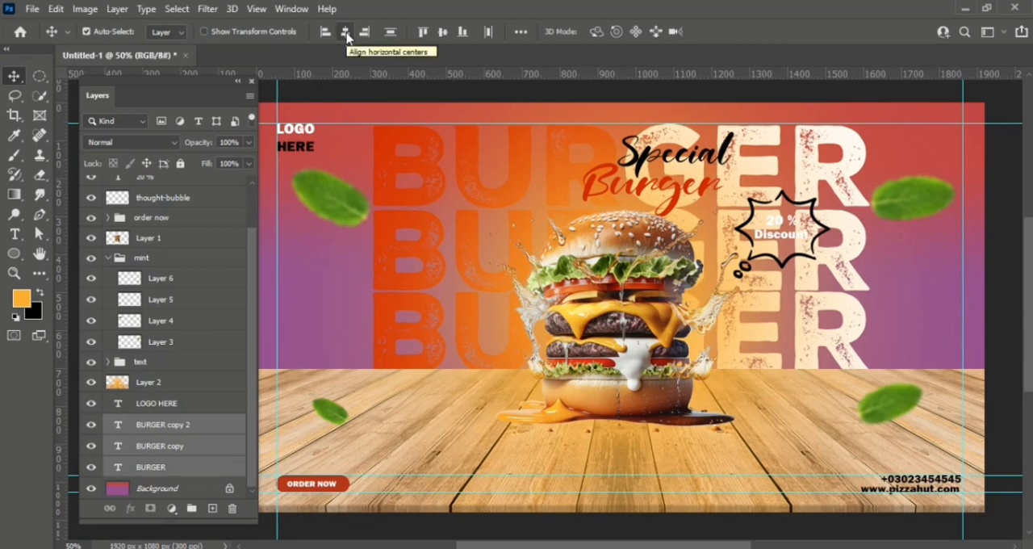
left_click(248, 142)
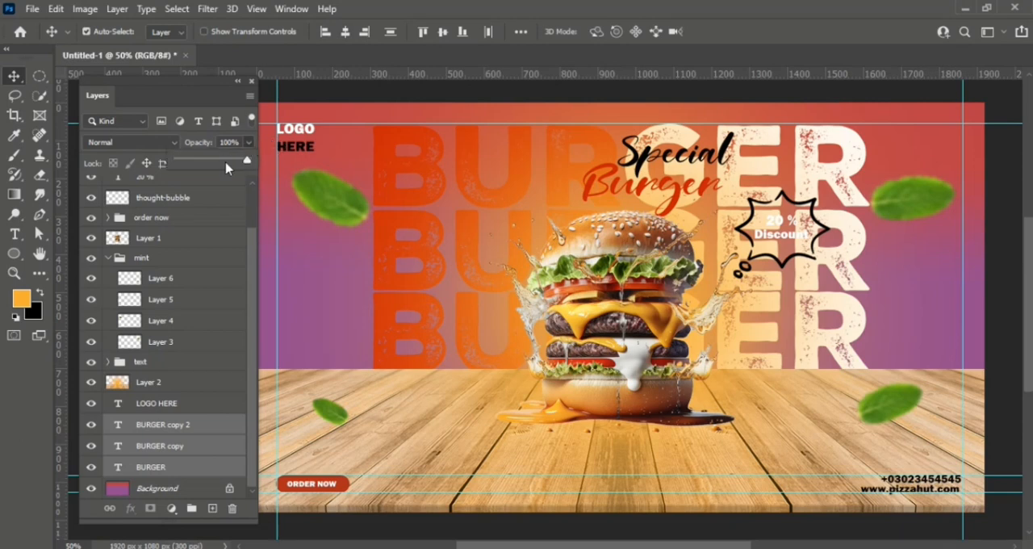
left_click(225, 166)
left_click_drag(226, 166, 210, 168)
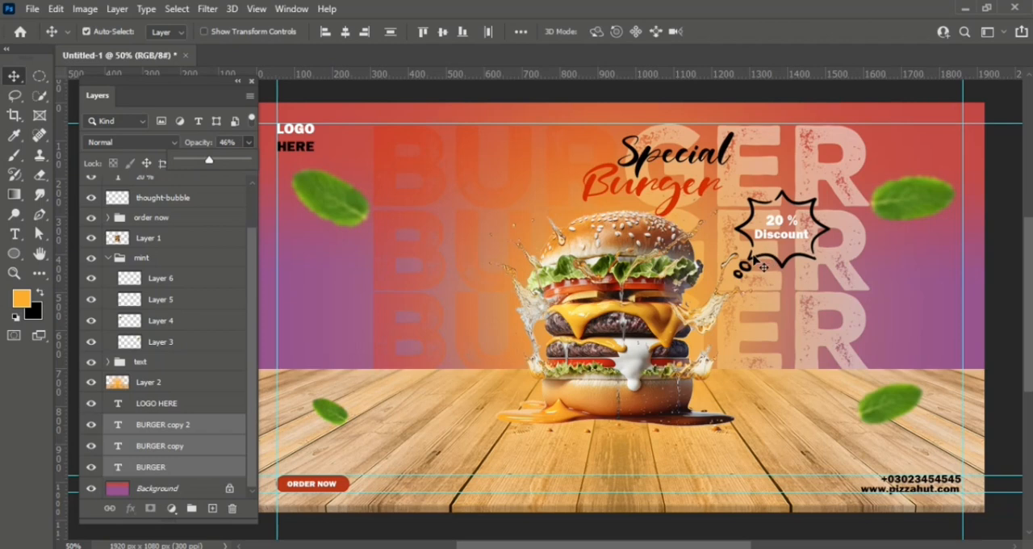
- Color the "20 %" text in the discount bubble with the heading's red c61f06
key("t")
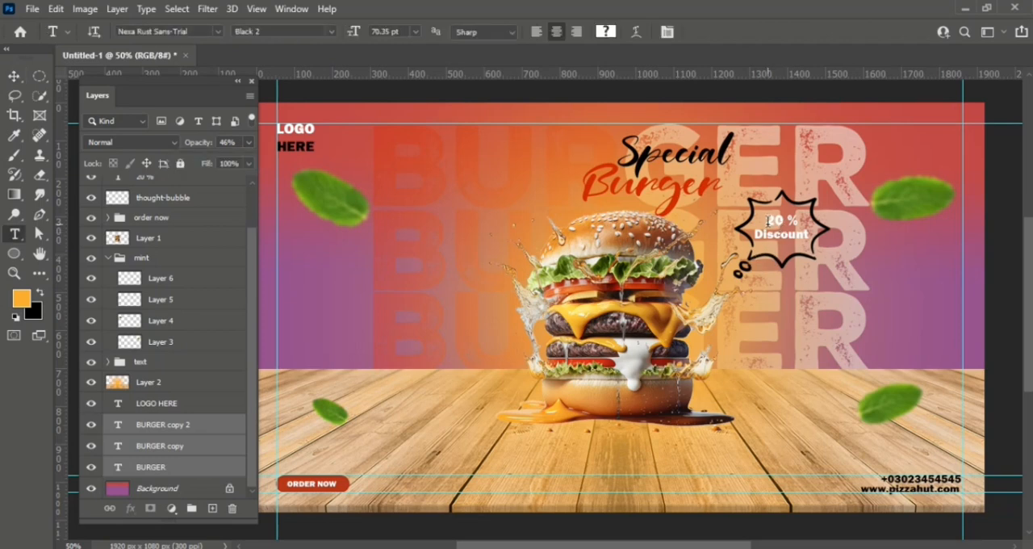
left_click_drag(767, 220, 800, 226)
left_click(606, 31)
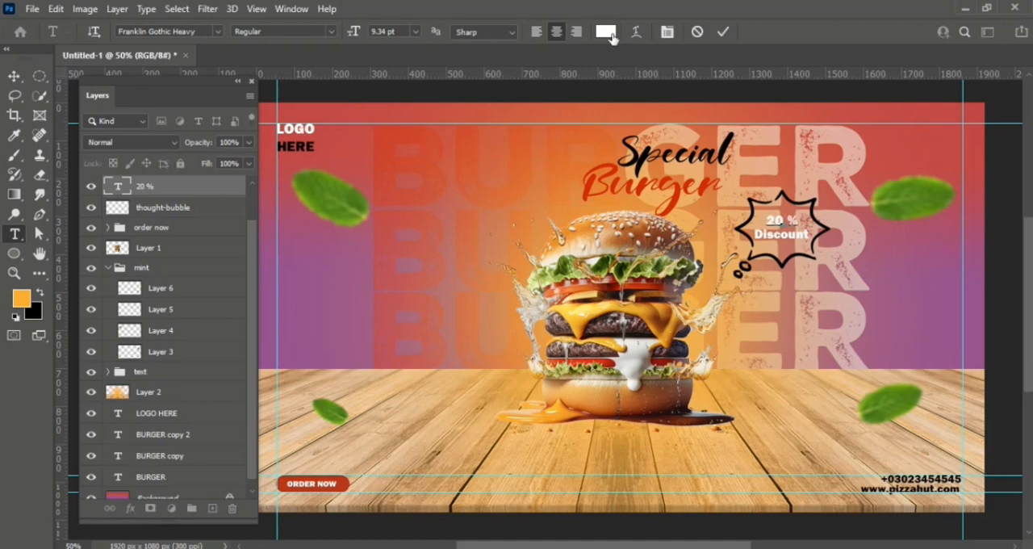
left_click(594, 184)
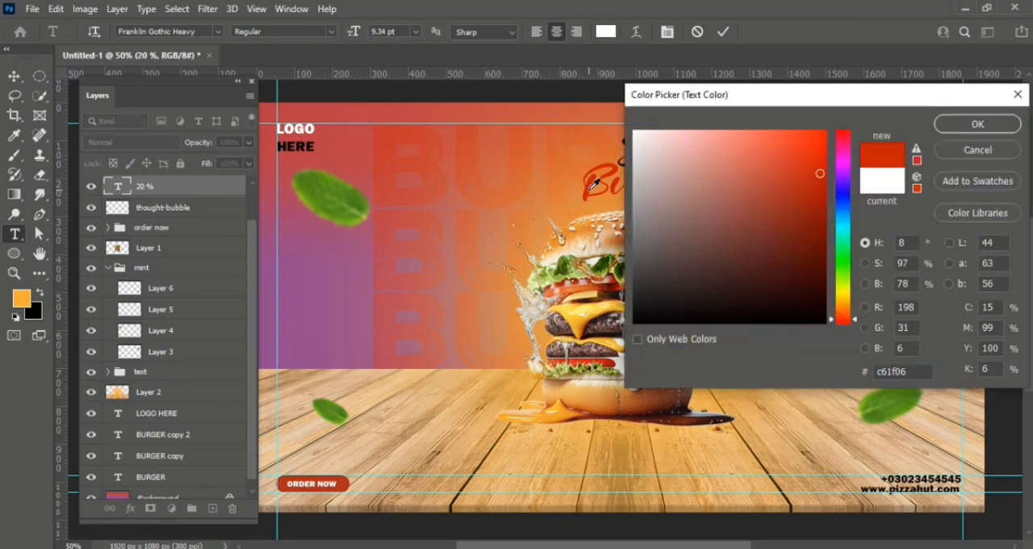
left_click(977, 123)
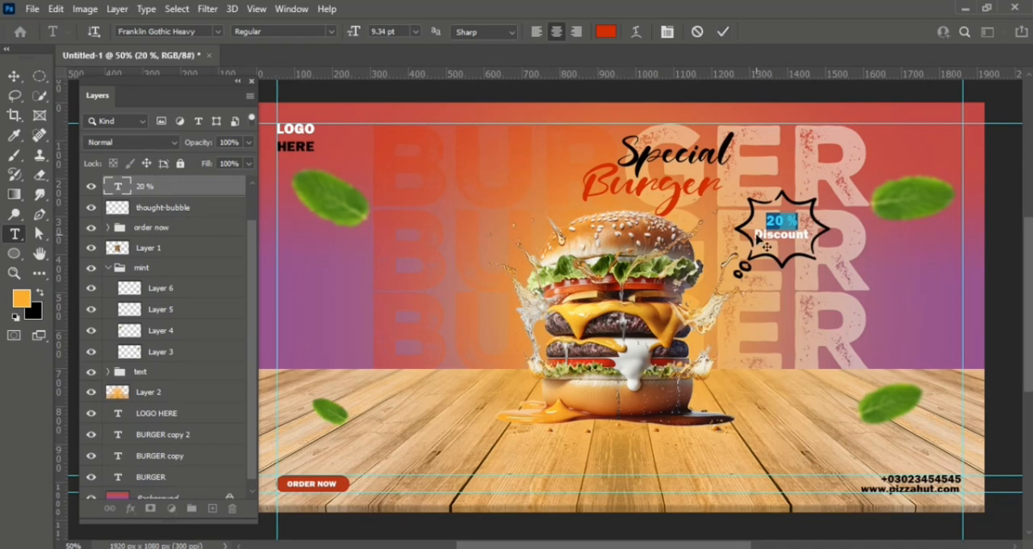
left_click(723, 32)
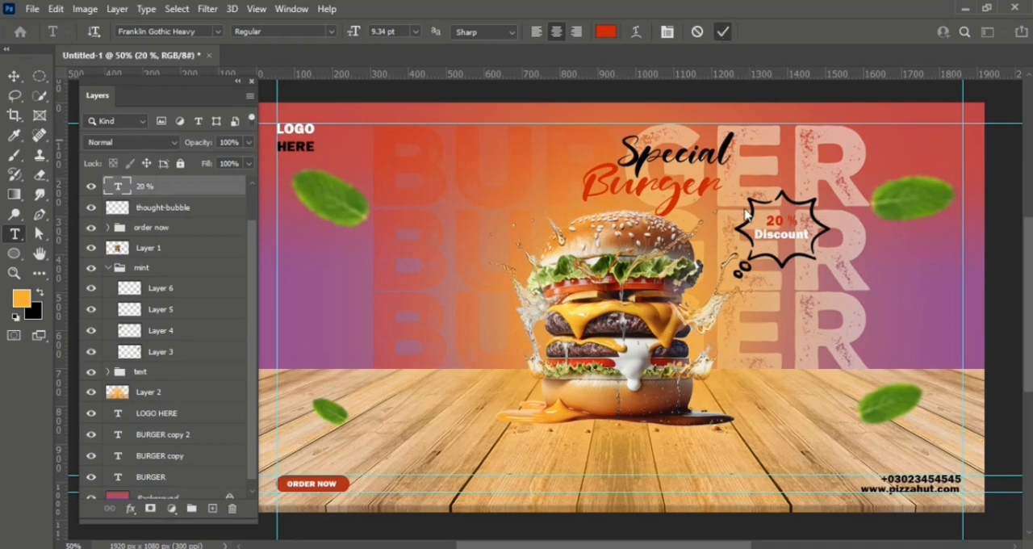
- Color the "Discount" text in the bubble with the same red sampled from the "Burger" heading
left_click_drag(754, 235, 836, 239)
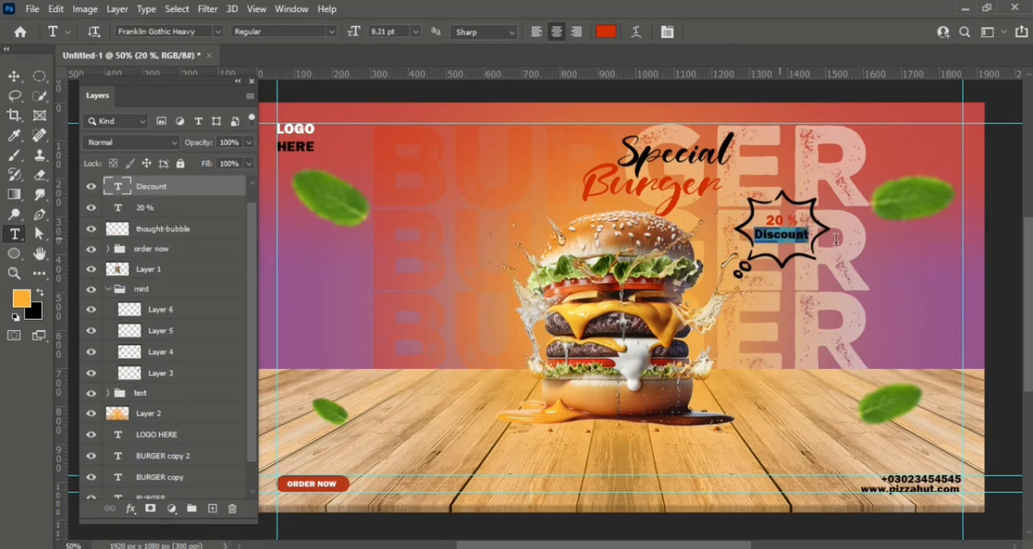
left_click(605, 31)
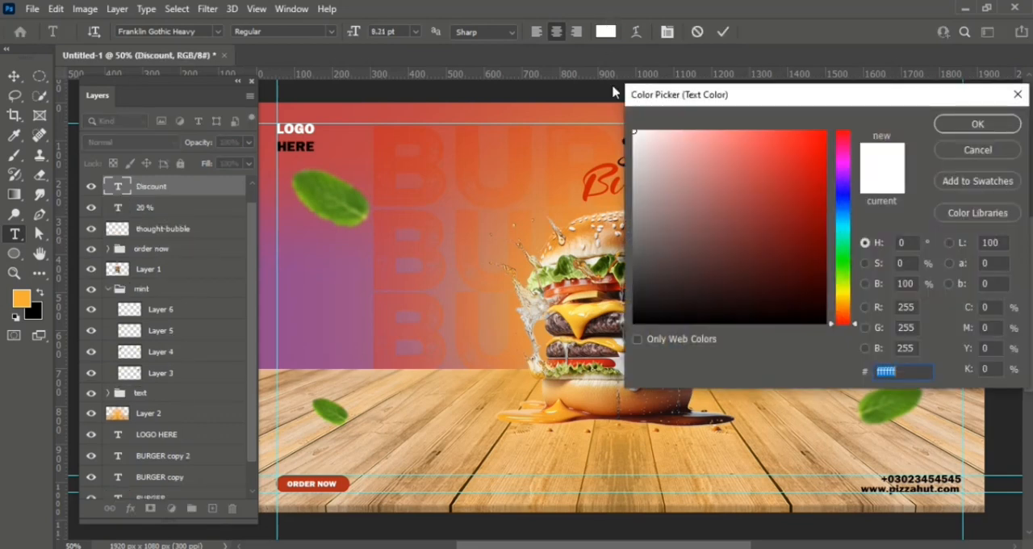
left_click(595, 186)
left_click(957, 131)
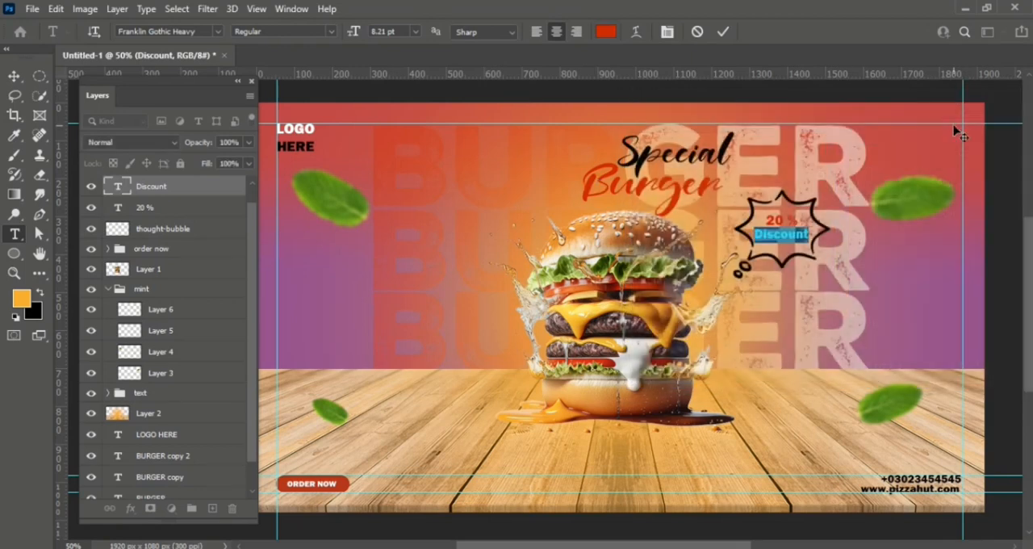
left_click(723, 31)
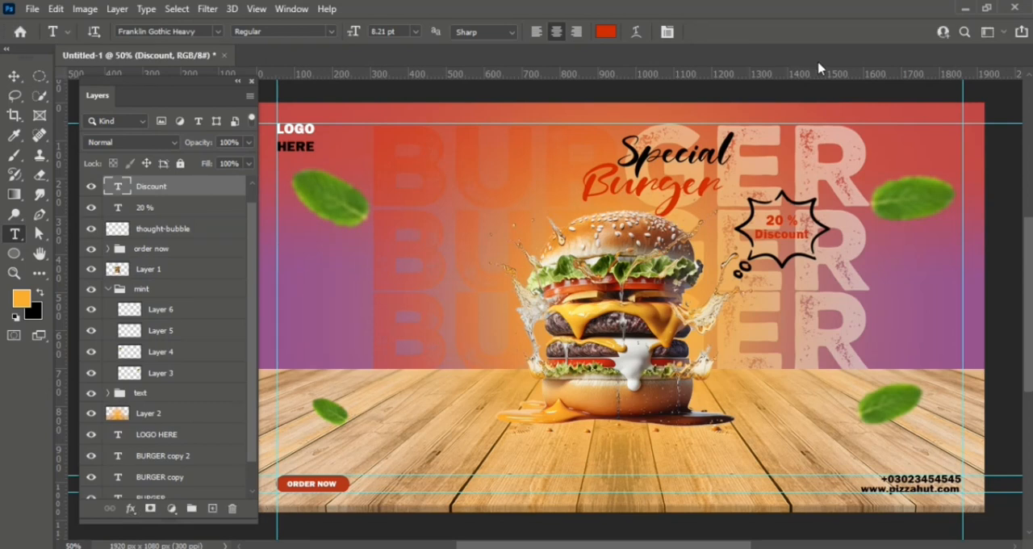
- Move the "Special" and "Burger" heading texts together about 160 px to the left above the burger
key("v")
left_click(641, 166)
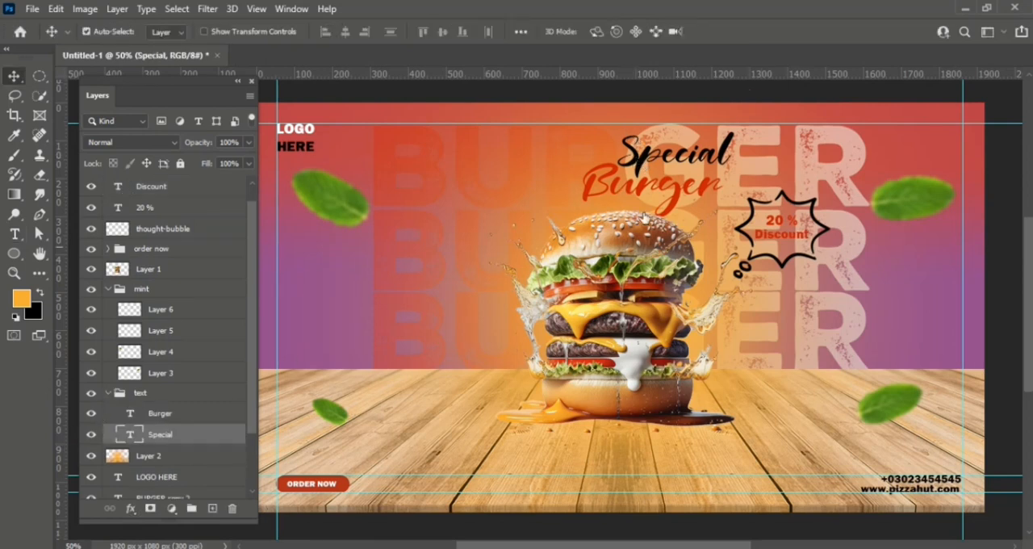
left_click(674, 202, "shift")
left_click_drag(674, 202, 612, 201)
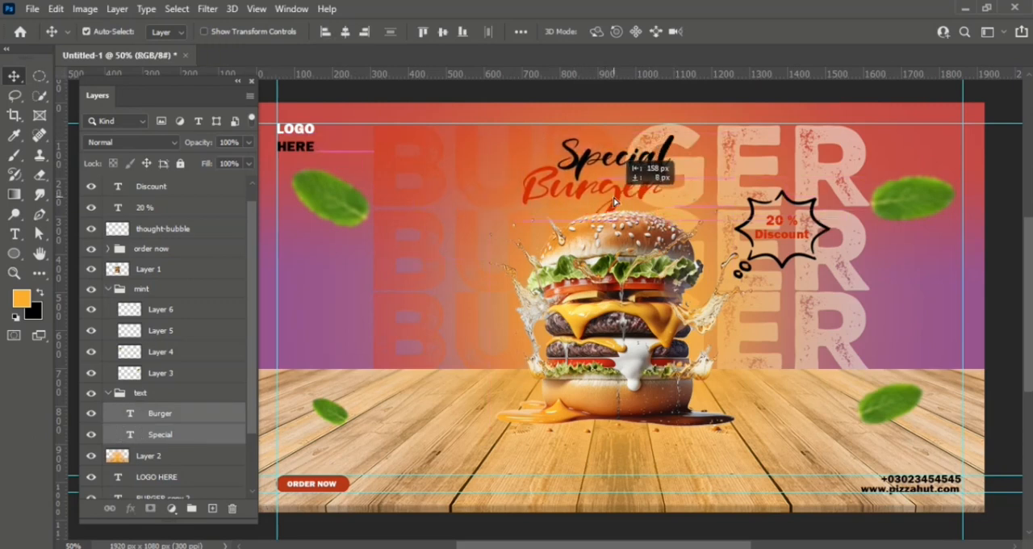
- Add a new empty layer directly above the orange glow layer, beneath the text group
left_click(251, 81)
scroll(894, 77, "up", 1)
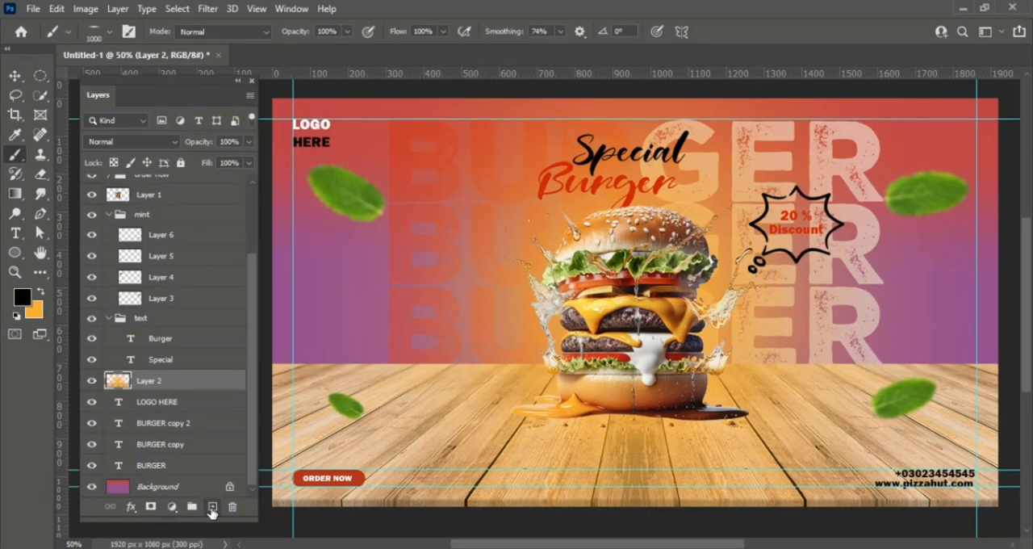
left_click(211, 508)
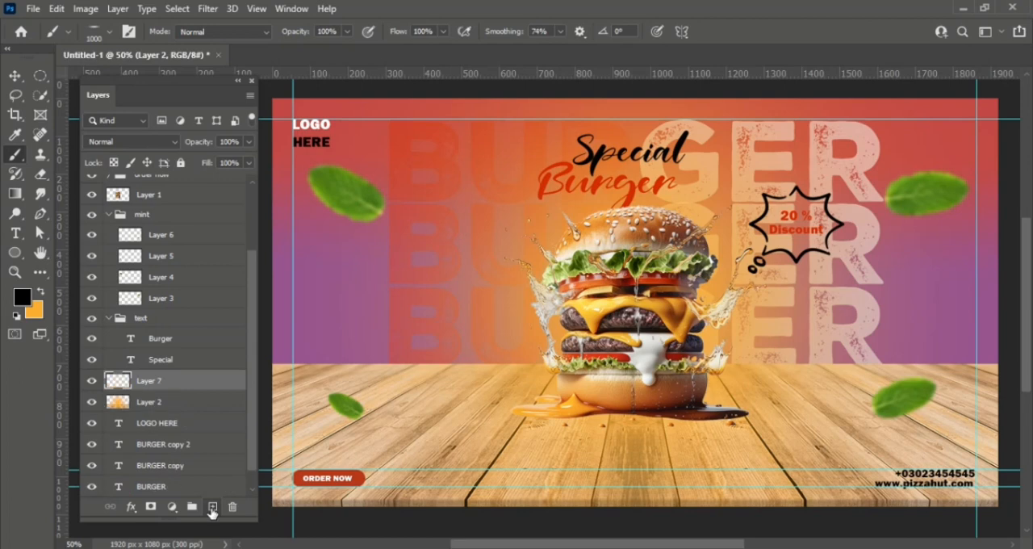
- Paint a soft black shadow under the burger with a flattened 1000 px Soft Round brush at 0% hardness, angled 2°
left_click(98, 32)
left_click_drag(58, 88, 65, 85)
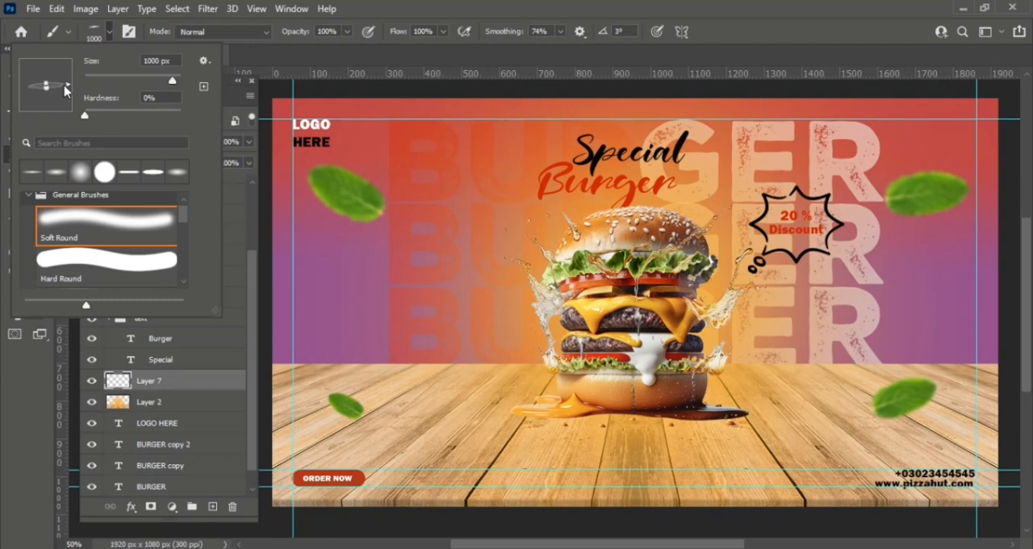
key("Return")
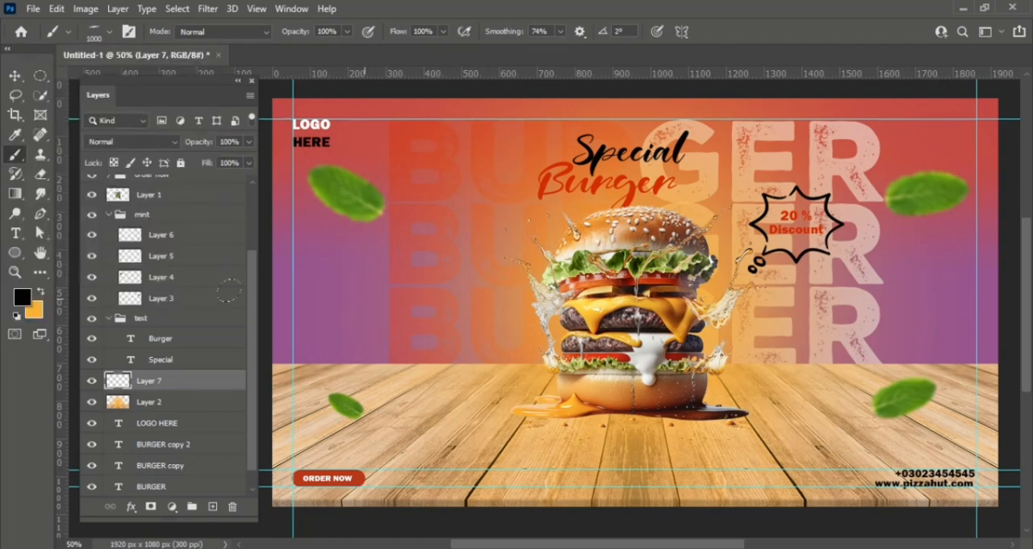
left_click(99, 36)
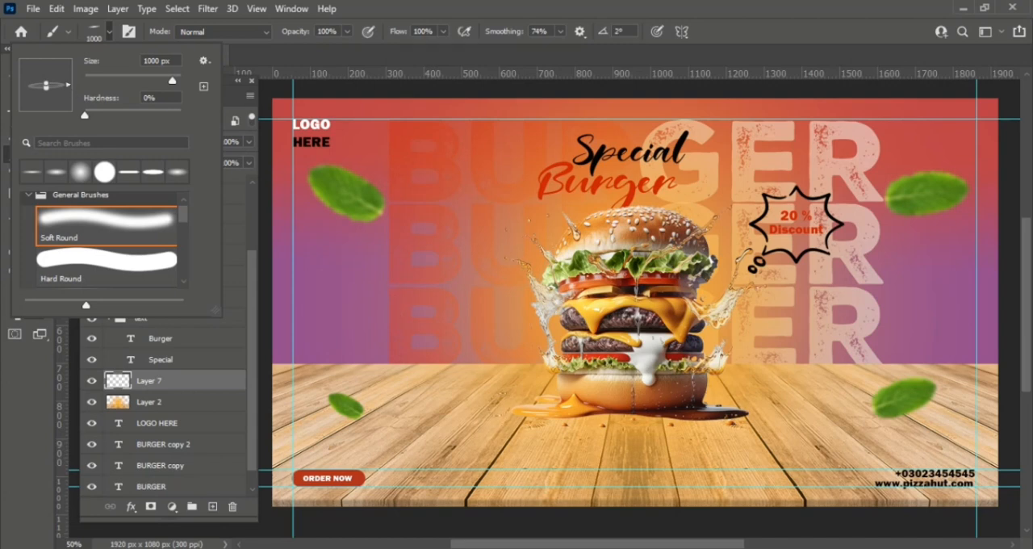
left_click(635, 410)
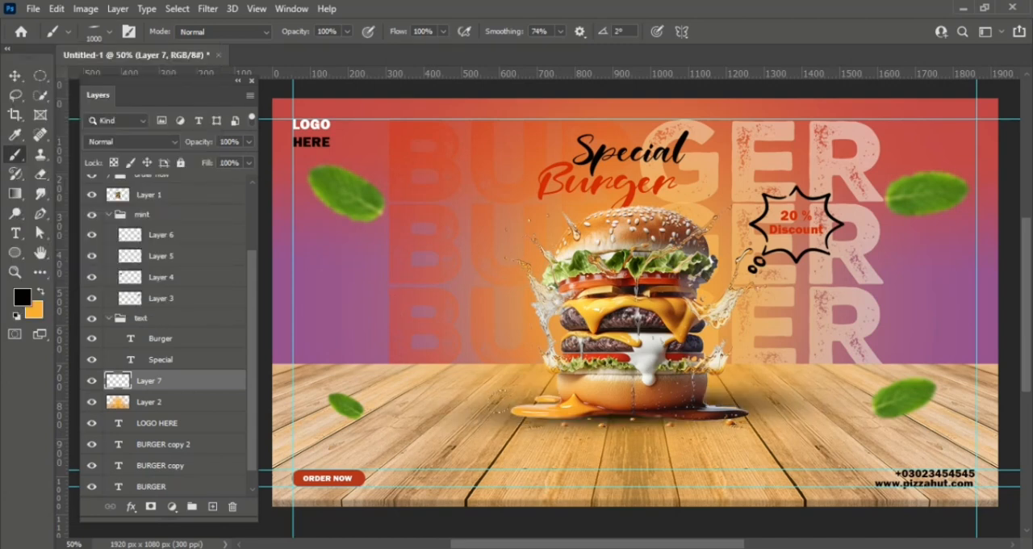
key("ctrl+t")
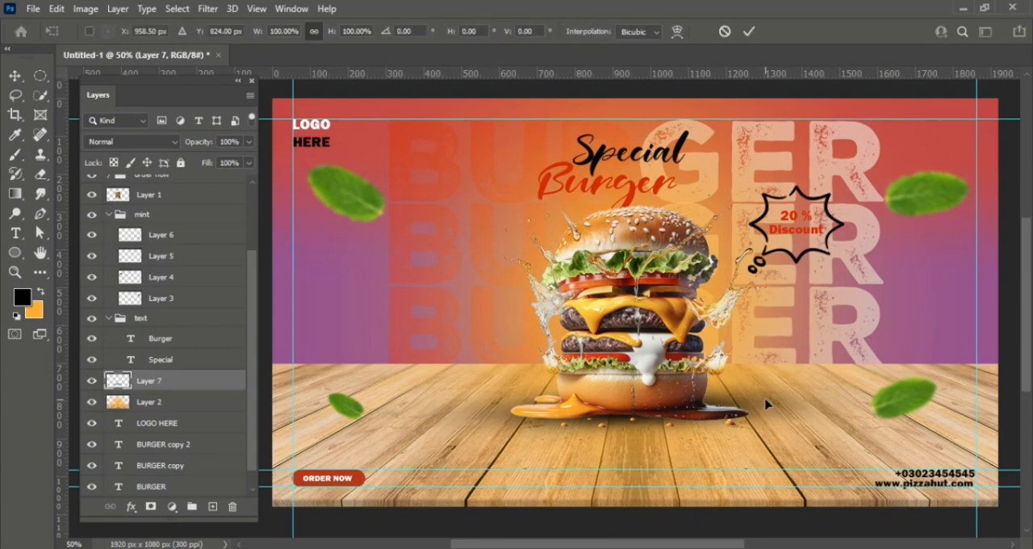
left_click_drag(219, 385, 215, 414)
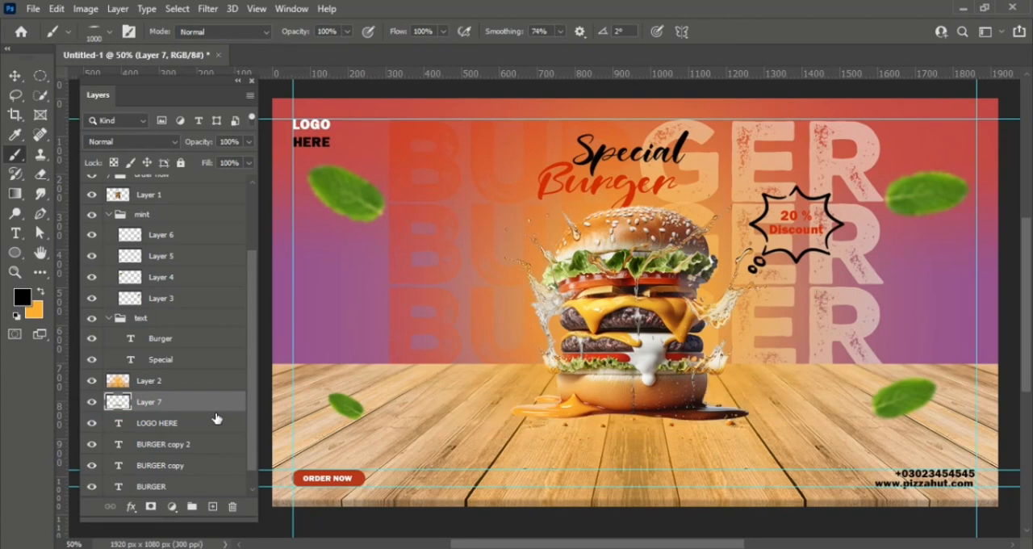
key("ctrl+z")
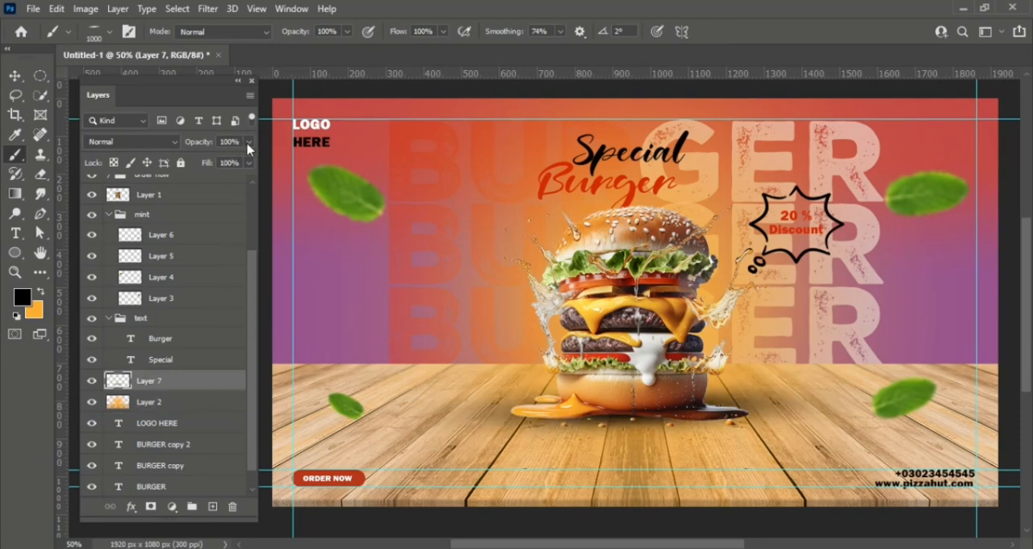
- Set the opacity of the burger's shadow layer to 64 %
left_click(249, 142)
left_click_drag(247, 159, 230, 161)
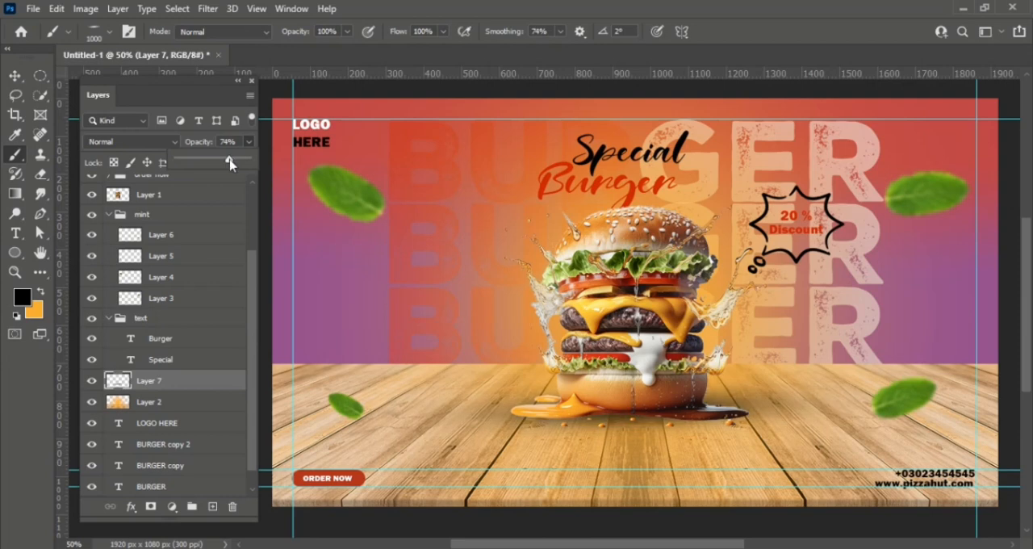
left_click_drag(231, 161, 223, 162)
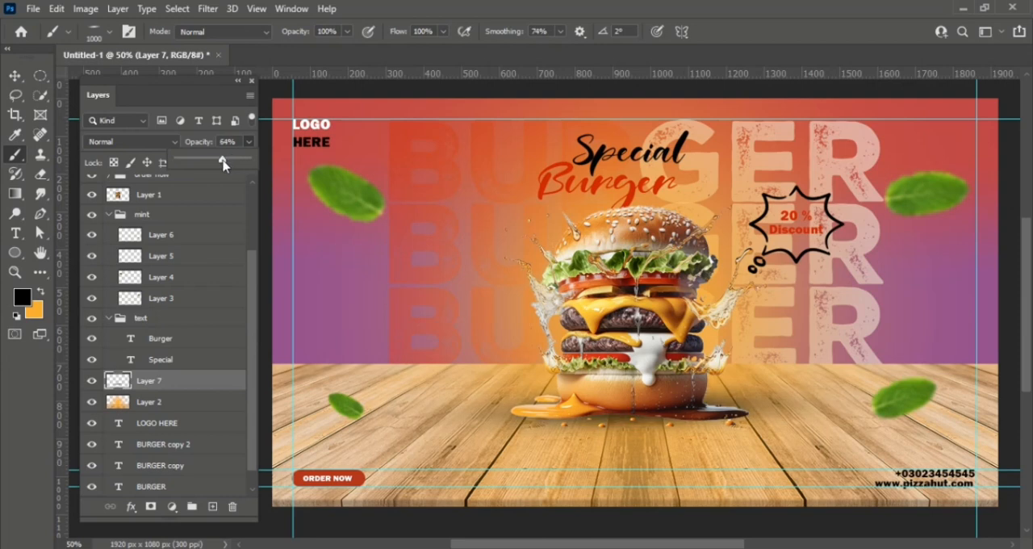
left_click(238, 82)
left_click(238, 81)
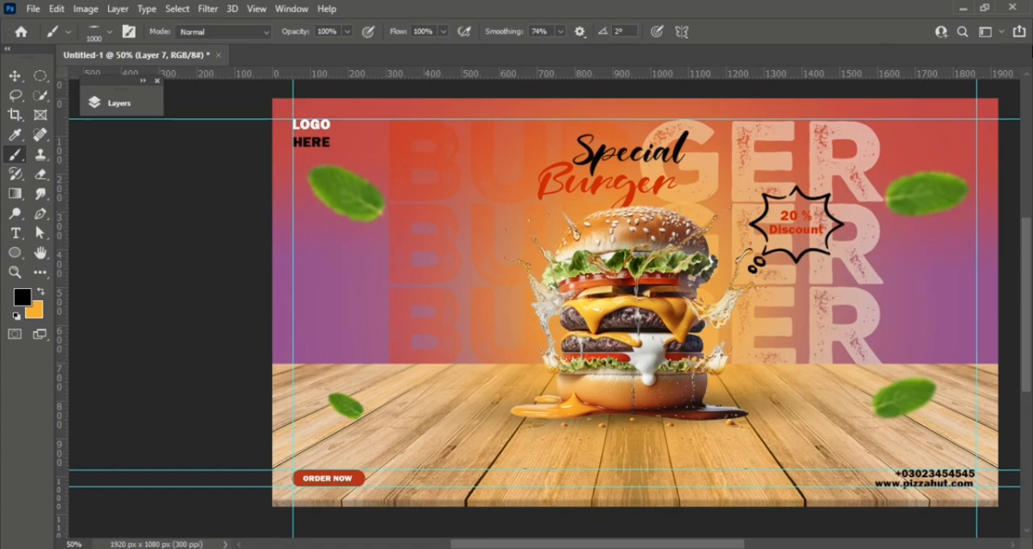
key("ctrl+0")
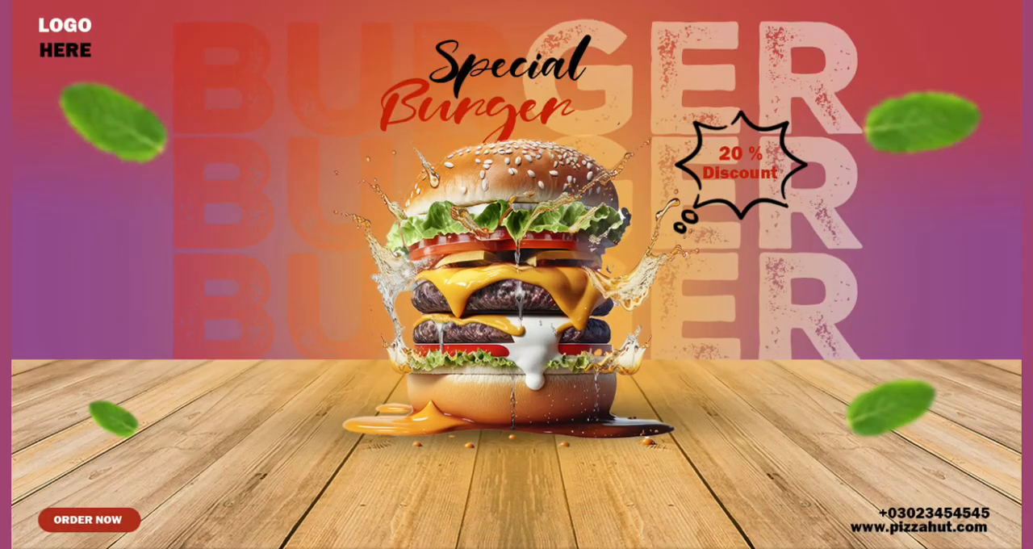